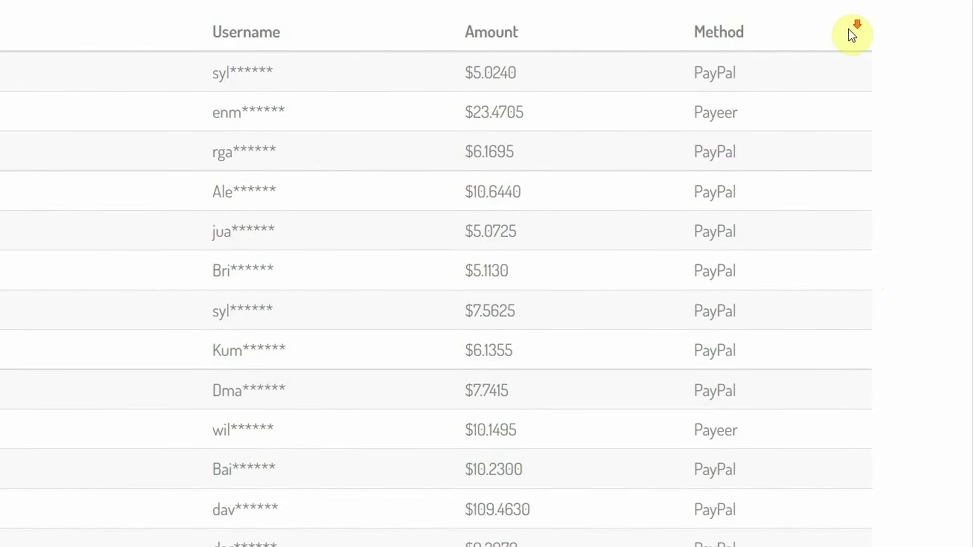
- Search YouTube for 'self-improvement'
{"action": "scroll", "coordinate": [860, 68], "scroll_direction": "down", "scroll_amount": 6}
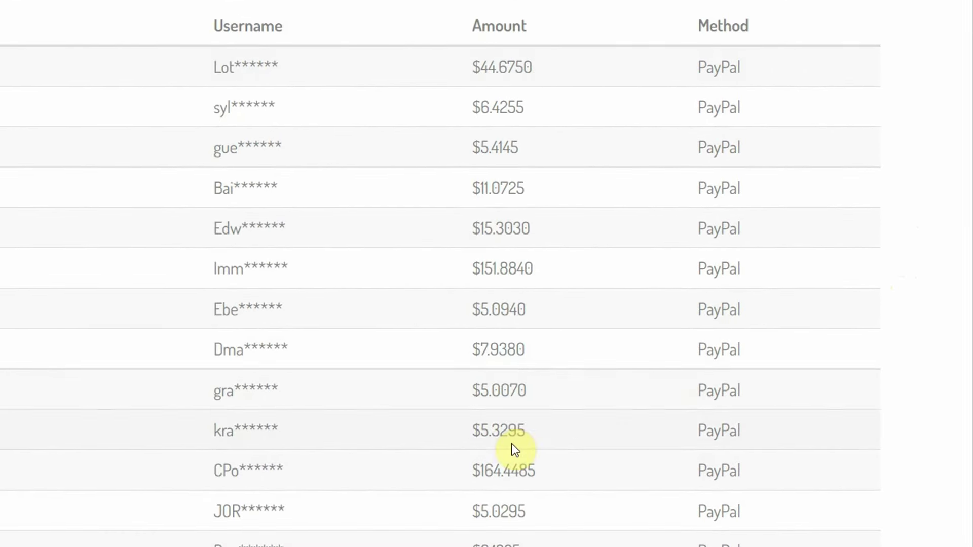
{"action": "scroll", "coordinate": [641, 78], "scroll_direction": "down", "scroll_amount": 5}
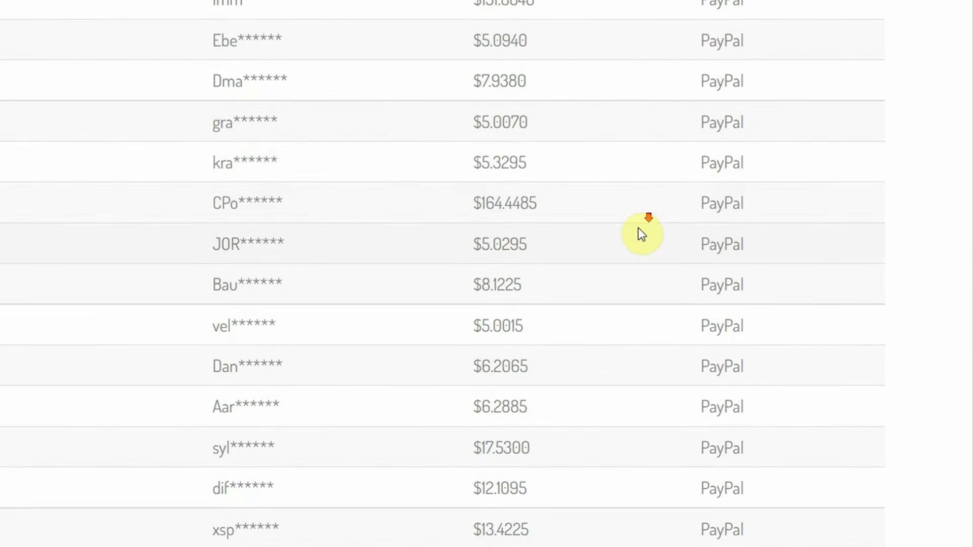
{"action": "scroll", "coordinate": [640, 233], "scroll_direction": "down", "scroll_amount": 2}
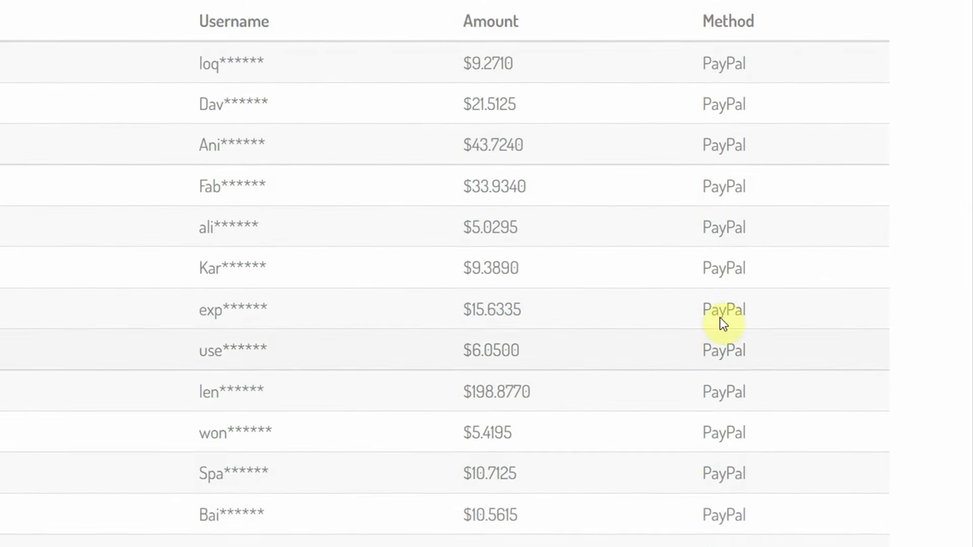
{"action": "scroll", "coordinate": [832, 32], "scroll_direction": "down", "scroll_amount": 7}
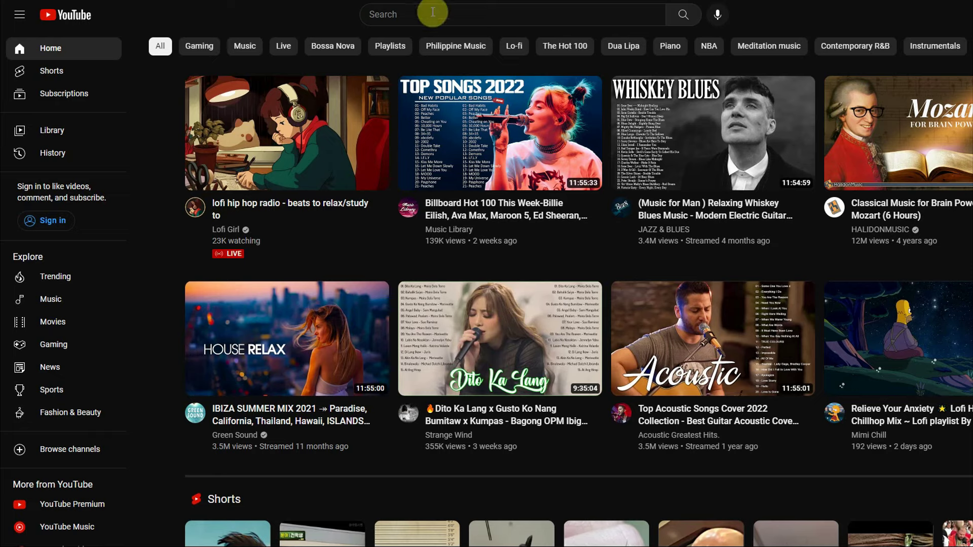
{"action": "type", "text": "self-improvement"}
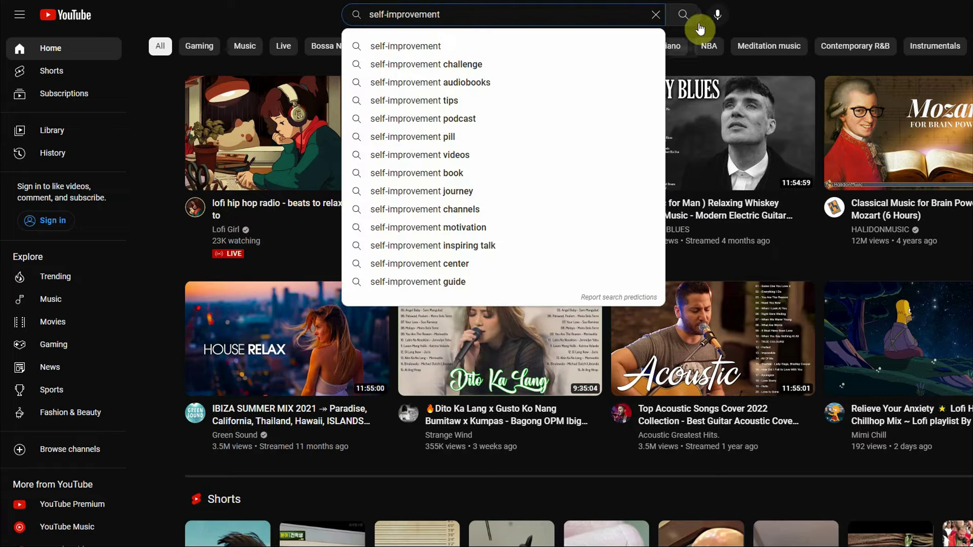
{"action": "left_click", "coordinate": [698, 24]}
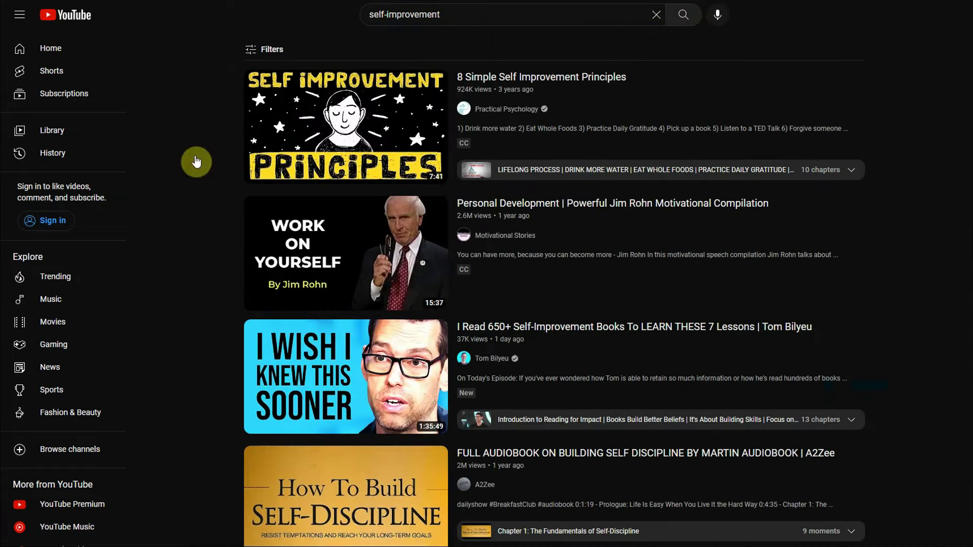
- Browse the self-improvement results, then select the search query to replace it
{"action": "scroll", "coordinate": [193, 160], "scroll_direction": "down", "scroll_amount": 5}
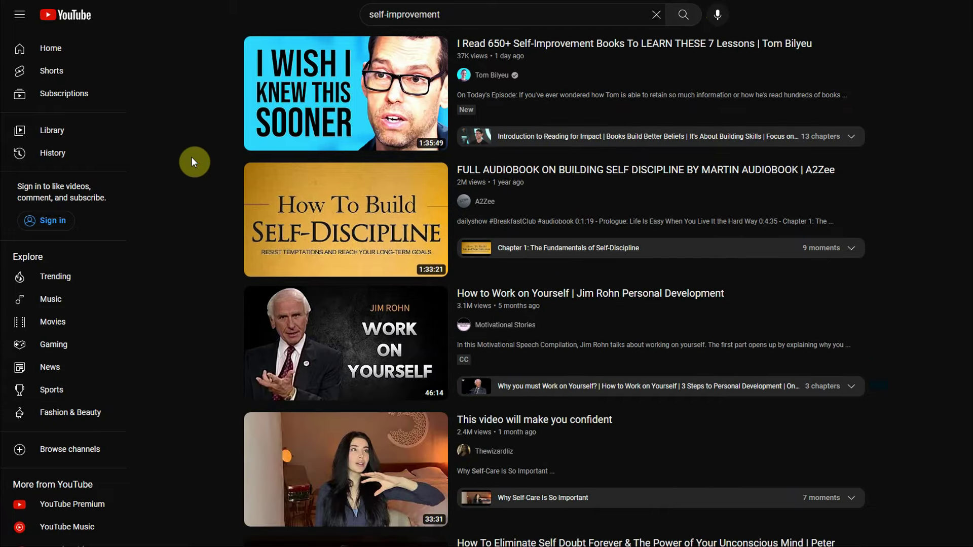
{"action": "scroll", "coordinate": [193, 162], "scroll_direction": "down", "scroll_amount": 6}
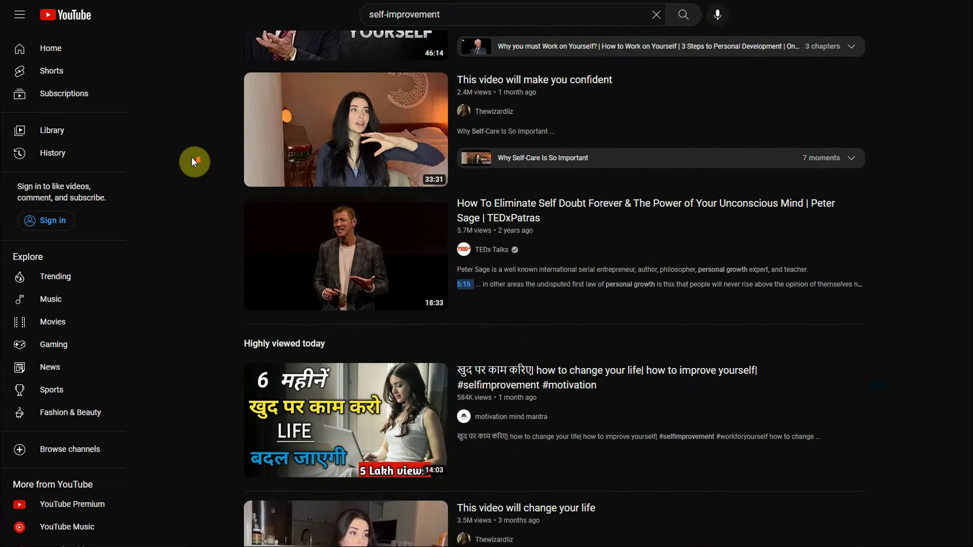
{"action": "scroll", "coordinate": [192, 160], "scroll_direction": "down", "scroll_amount": 3}
{"action": "scroll", "coordinate": [192, 161], "scroll_direction": "down", "scroll_amount": 9}
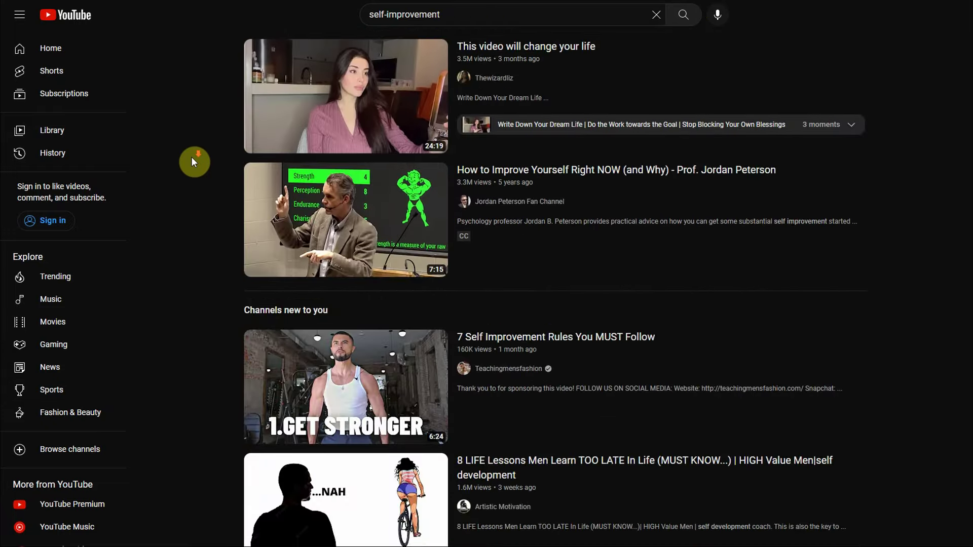
{"action": "scroll", "coordinate": [192, 162], "scroll_direction": "up", "scroll_amount": 6}
{"action": "scroll", "coordinate": [200, 147], "scroll_direction": "up", "scroll_amount": 12}
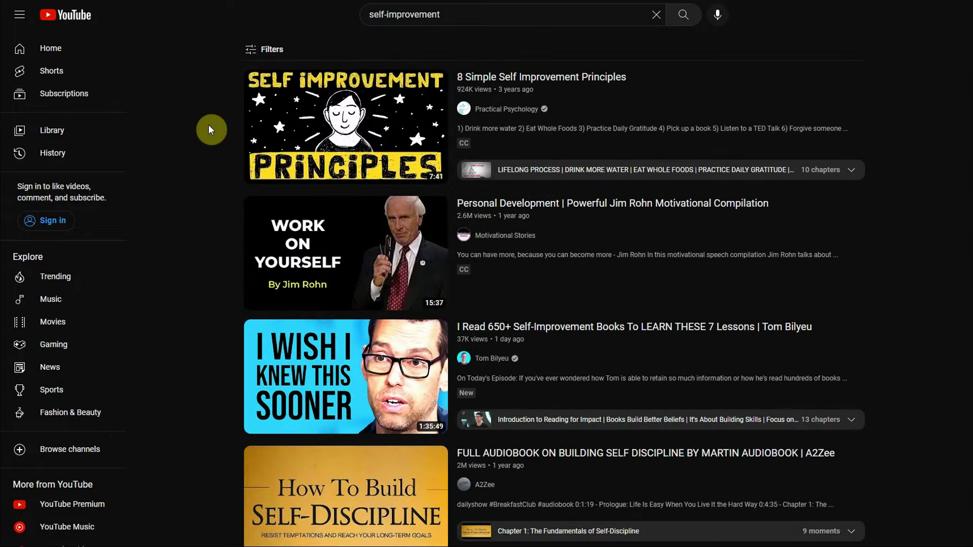
{"action": "triple_click", "coordinate": [474, 11]}
- Search YouTube for 'how to be more attractive'
{"action": "type", "text": "how to be more attractive"}
{"action": "key", "text": "Return"}
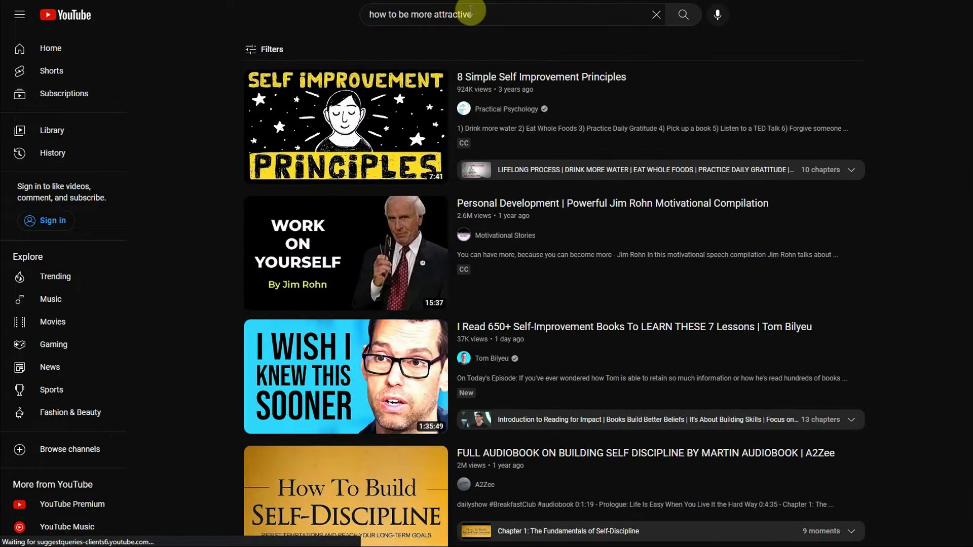
{"action": "scroll", "coordinate": [208, 133], "scroll_direction": "down", "scroll_amount": 9}
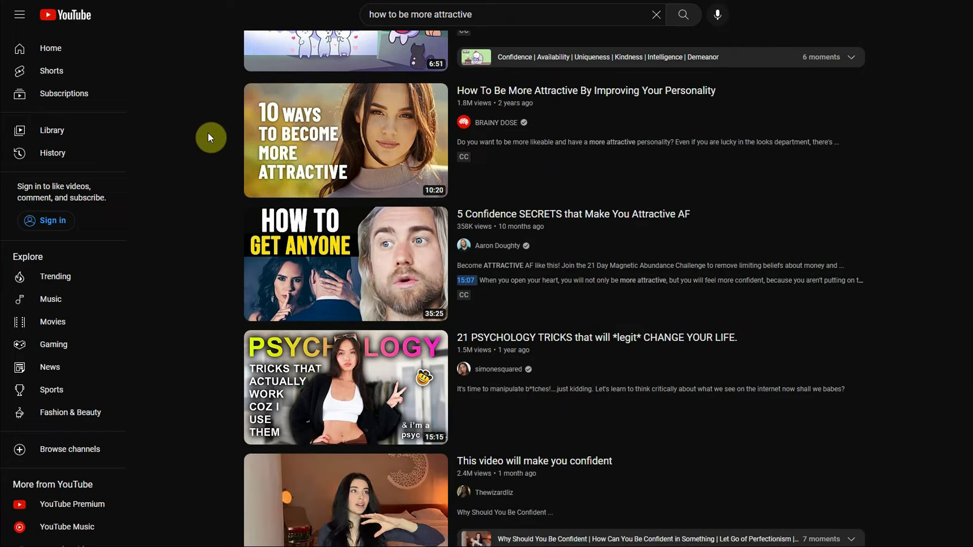
{"action": "scroll", "coordinate": [208, 132], "scroll_direction": "down", "scroll_amount": 1}
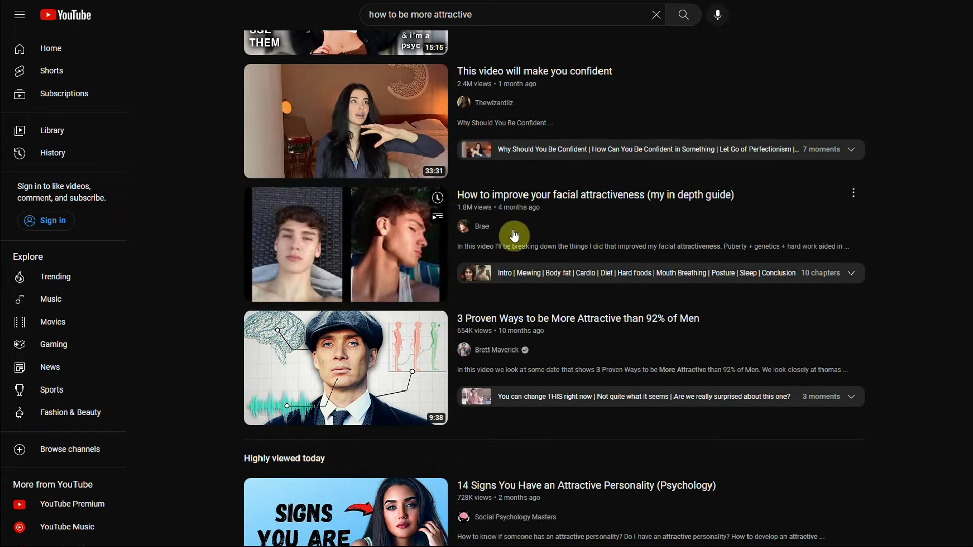
{"action": "scroll", "coordinate": [637, 228], "scroll_direction": "down", "scroll_amount": 5}
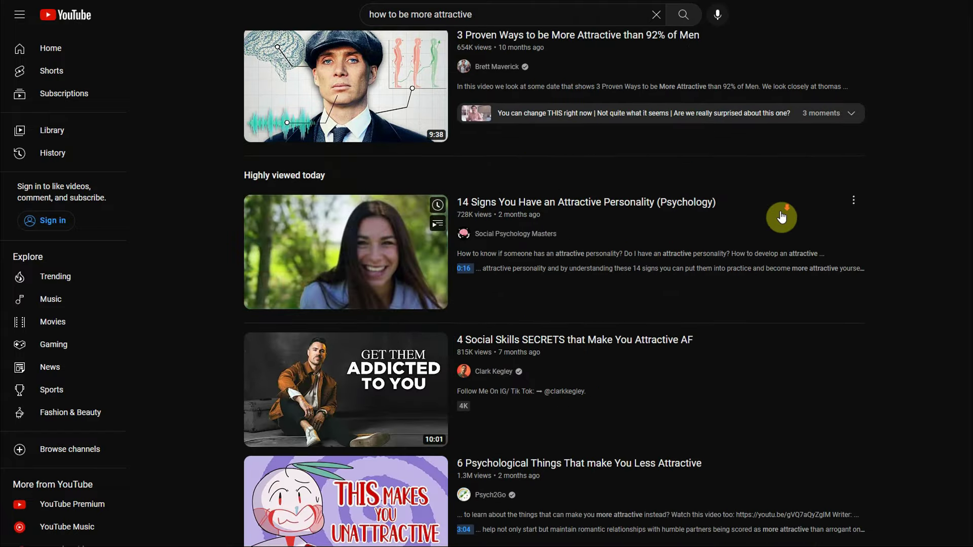
{"action": "scroll", "coordinate": [782, 217], "scroll_direction": "down", "scroll_amount": 4}
- Scroll the results back to the top, where '8 Things That Make You Attractive' leads
{"action": "scroll", "coordinate": [782, 216], "scroll_direction": "down", "scroll_amount": 2}
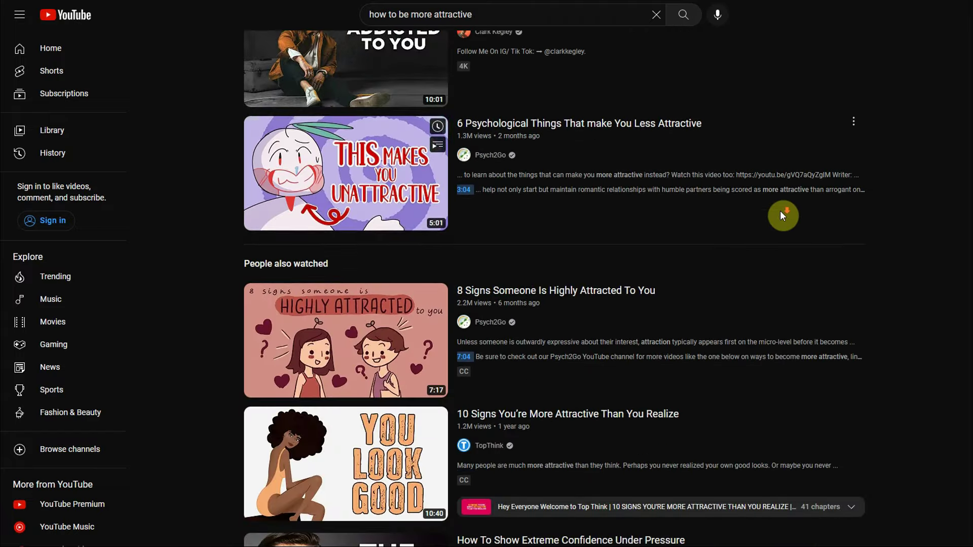
{"action": "scroll", "coordinate": [782, 216], "scroll_direction": "down", "scroll_amount": 3}
{"action": "scroll", "coordinate": [783, 217], "scroll_direction": "down", "scroll_amount": 2}
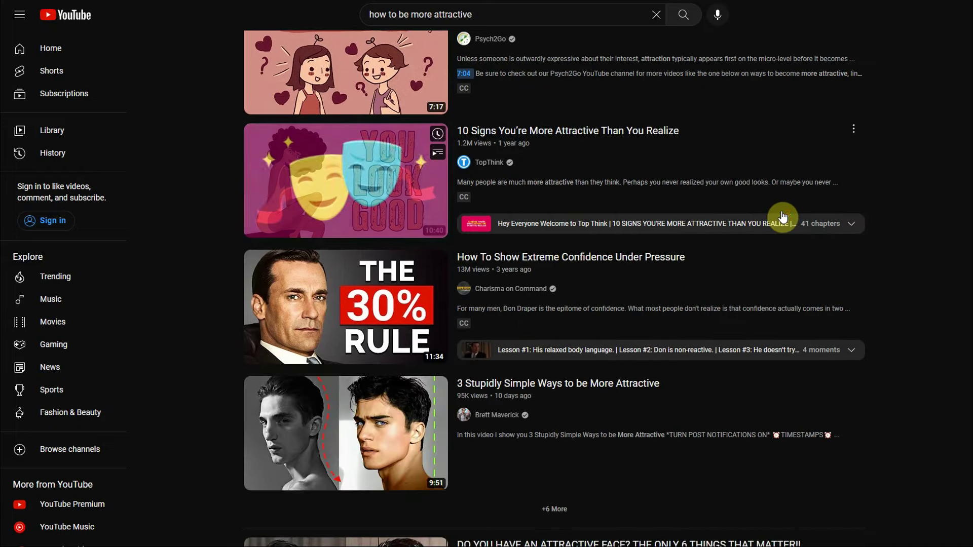
{"action": "scroll", "coordinate": [930, 243], "scroll_direction": "up", "scroll_amount": 7}
{"action": "scroll", "coordinate": [928, 239], "scroll_direction": "up", "scroll_amount": 15}
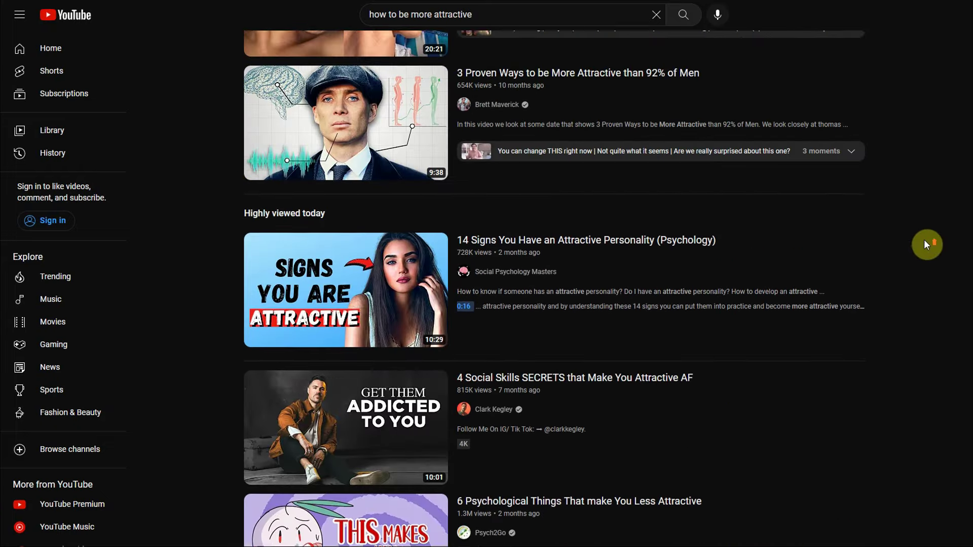
{"action": "scroll", "coordinate": [879, 247], "scroll_direction": "up", "scroll_amount": 4}
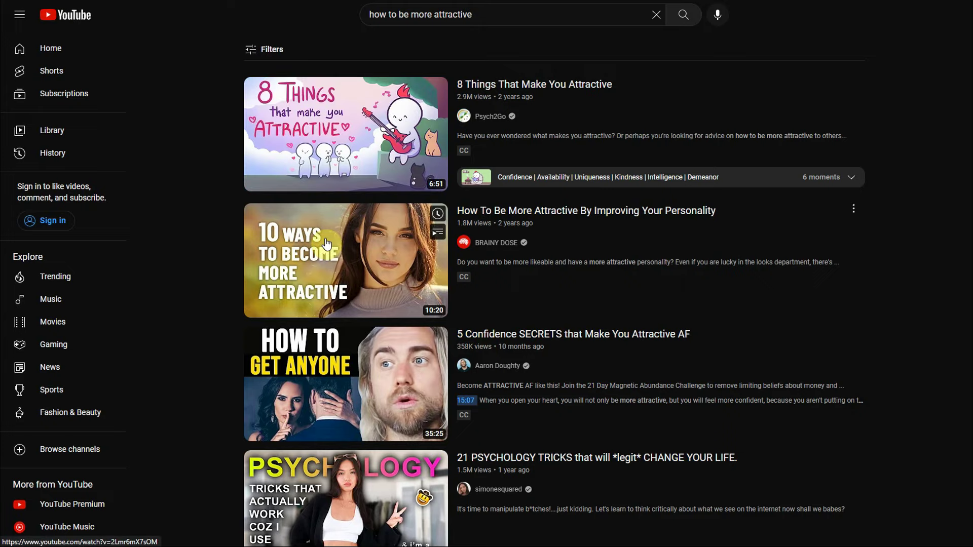
{"action": "scroll", "coordinate": [369, 397], "scroll_direction": "down", "scroll_amount": 6}
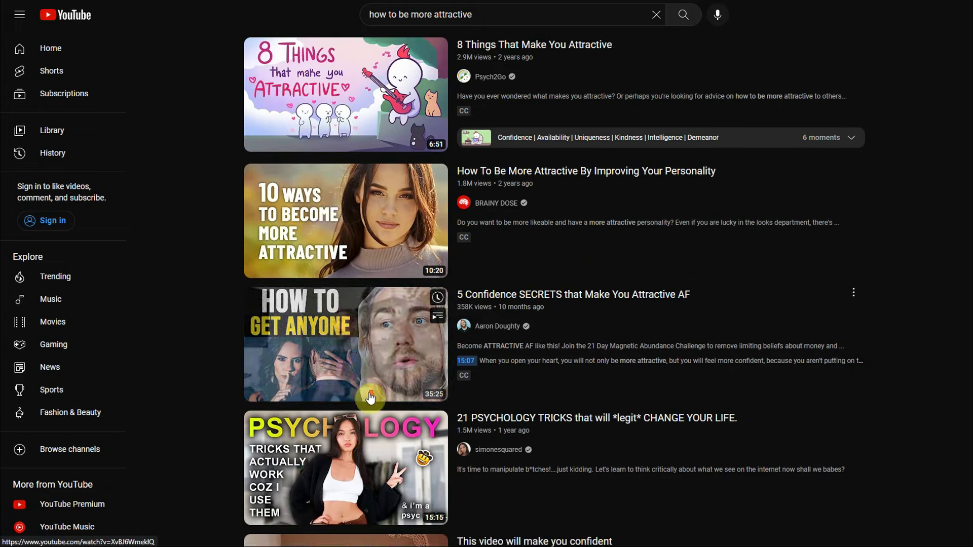
{"action": "scroll", "coordinate": [294, 355], "scroll_direction": "down", "scroll_amount": 4}
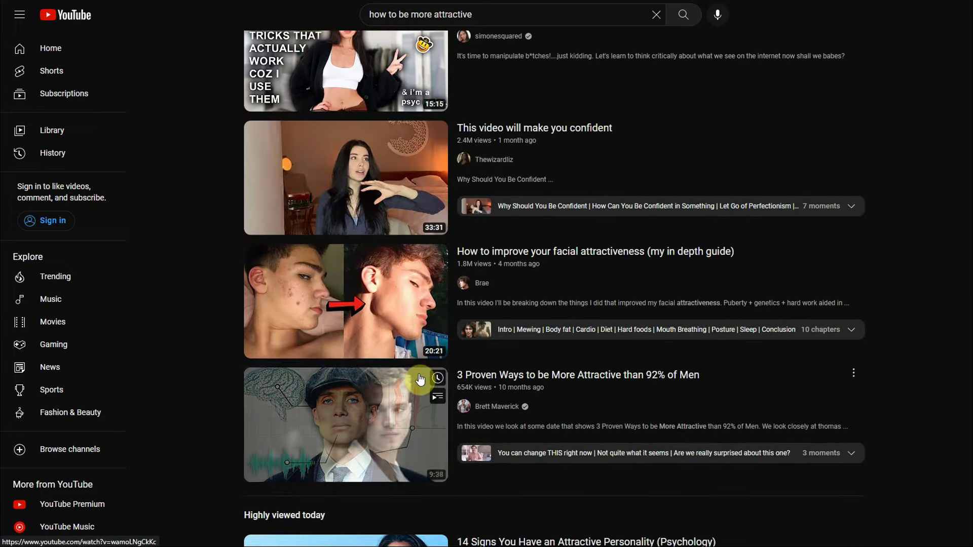
{"action": "scroll", "coordinate": [426, 375], "scroll_direction": "up", "scroll_amount": 10}
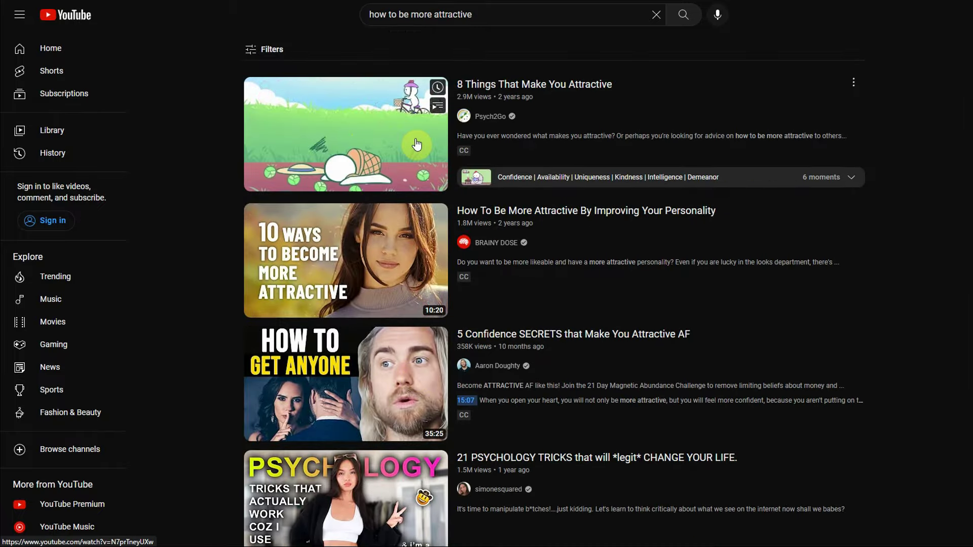
- Open '8 Things That Make You Attractive' and copy its share link
{"action": "left_click", "coordinate": [407, 120]}
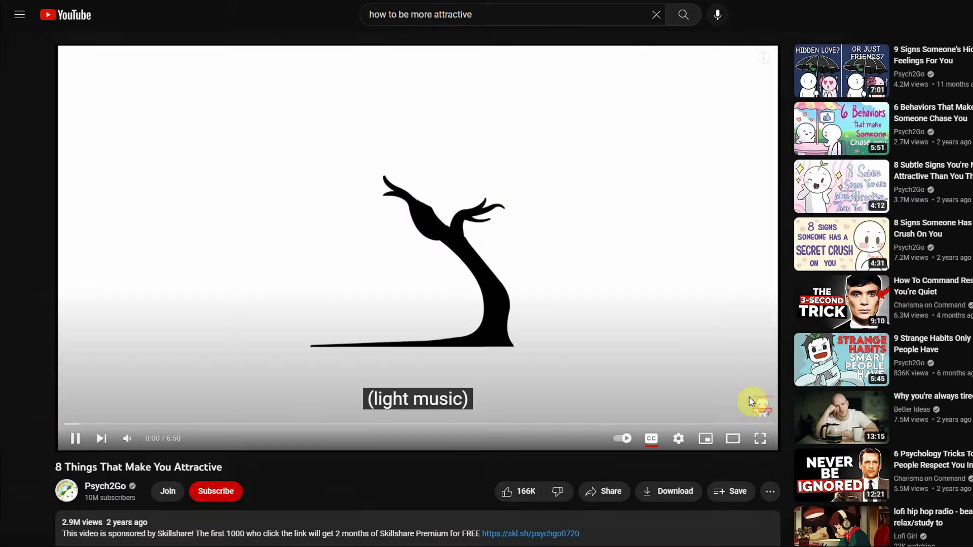
{"action": "left_click", "coordinate": [607, 494]}
{"action": "left_click", "coordinate": [664, 307]}
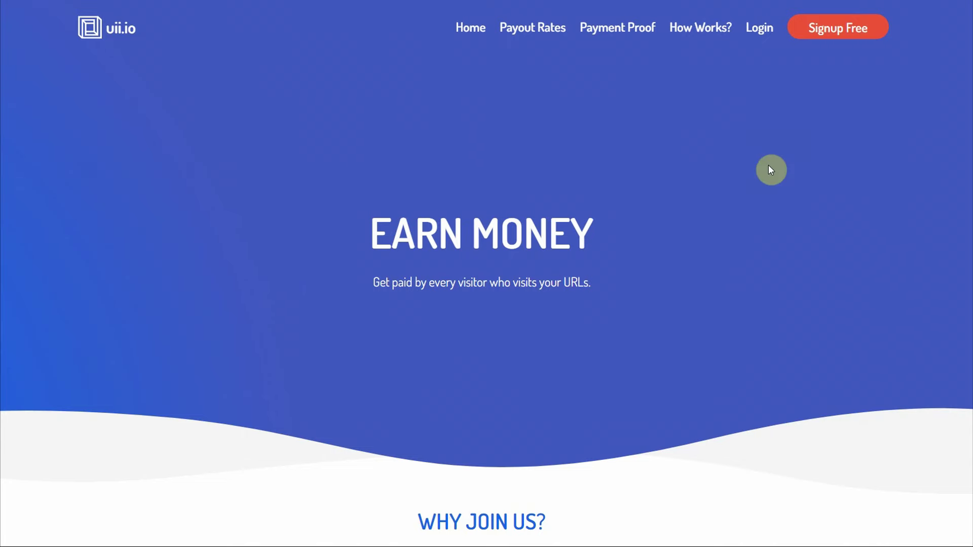
{"action": "scroll", "coordinate": [487, 274], "scroll_direction": "down", "scroll_amount": 6}
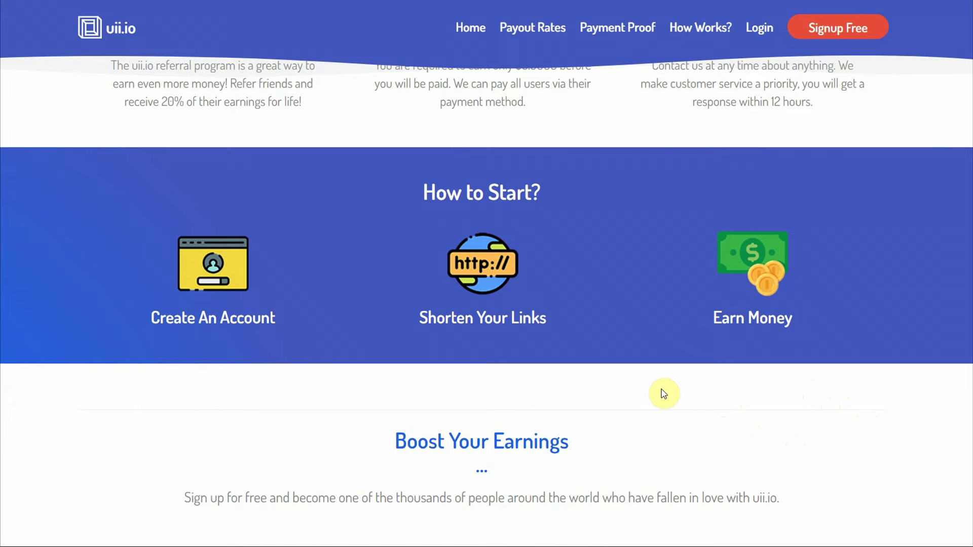
{"action": "scroll", "coordinate": [671, 395], "scroll_direction": "up", "scroll_amount": 6}
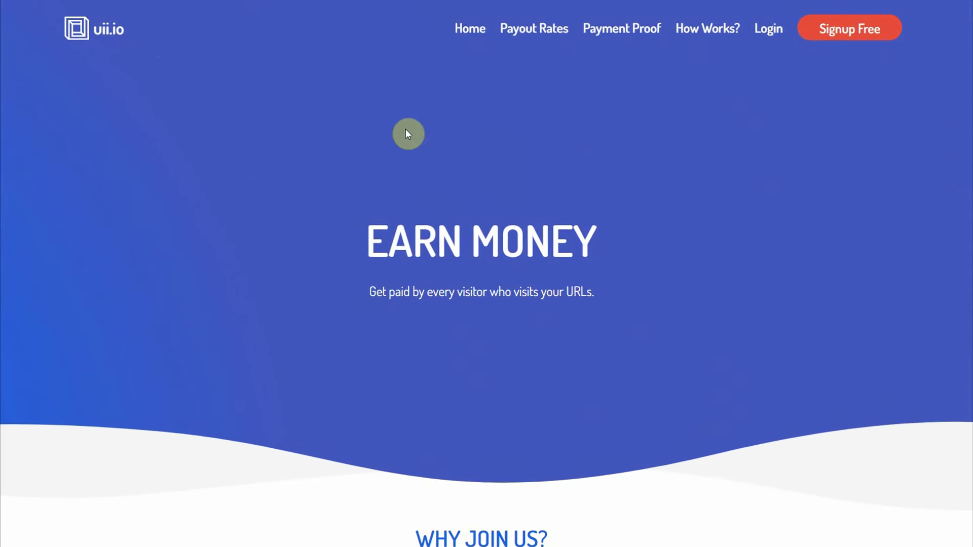
{"action": "left_click", "coordinate": [873, 31]}
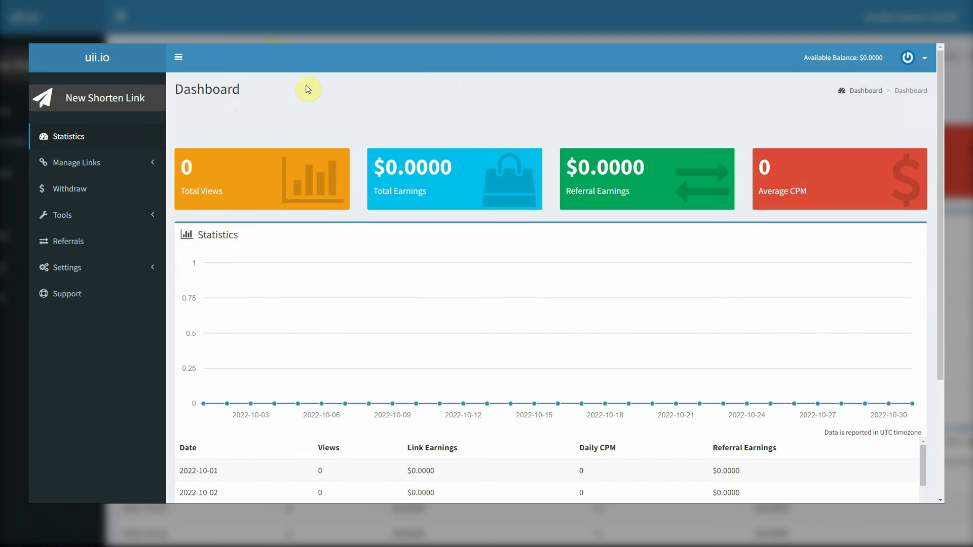
- Open the New Shorten Link form on the uii.io dashboard
{"action": "left_click", "coordinate": [125, 98]}
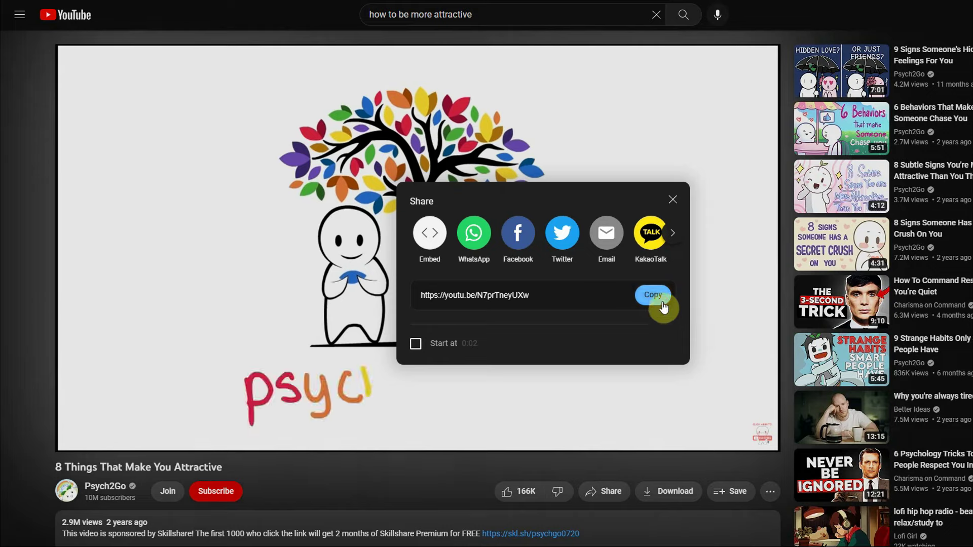
{"action": "left_click", "coordinate": [654, 296]}
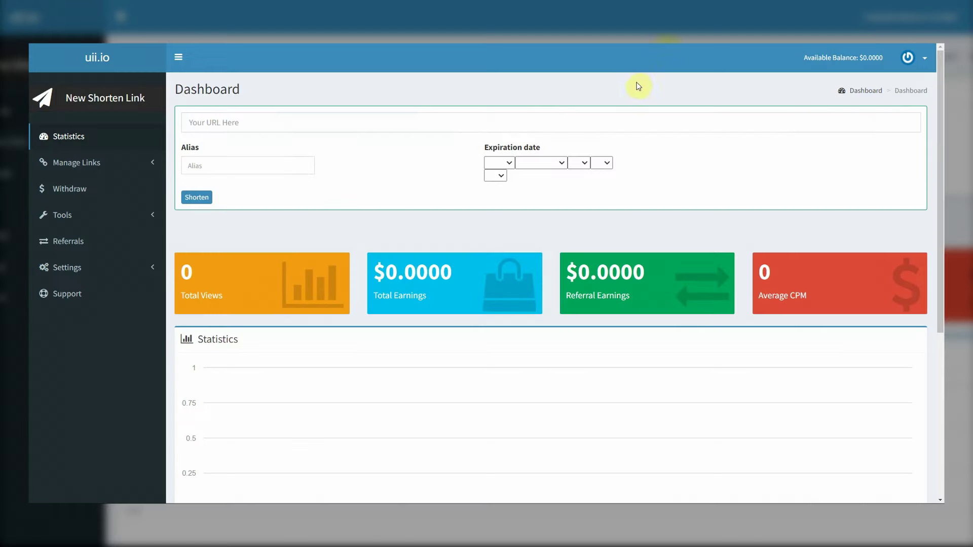
{"action": "left_click", "coordinate": [219, 124]}
{"action": "key", "text": "ctrl+v"}
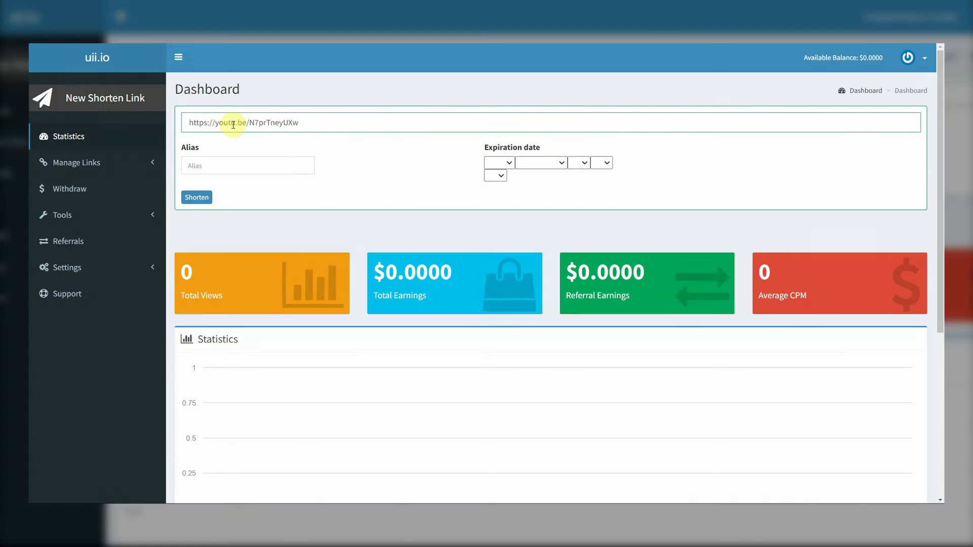
{"action": "left_click", "coordinate": [197, 199]}
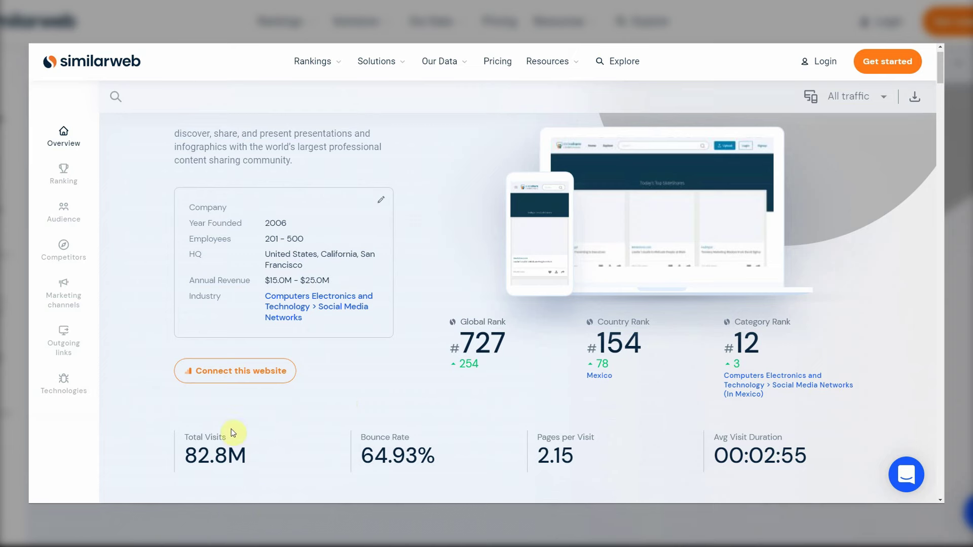
{"action": "mouse_move", "coordinate": [217, 437]}
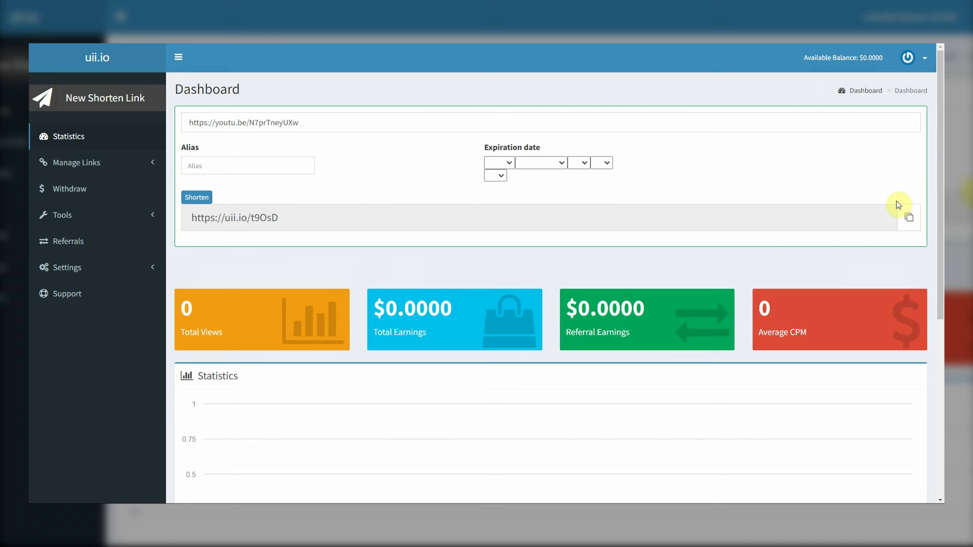
{"action": "left_click", "coordinate": [909, 217]}
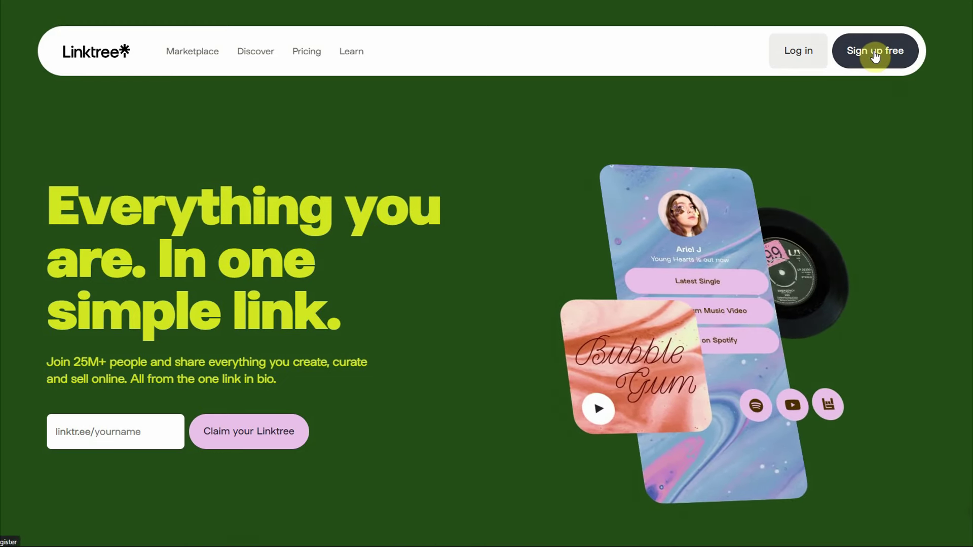
- Start a free Linktree sign-up and continue past the username and email step
{"action": "left_click", "coordinate": [876, 52]}
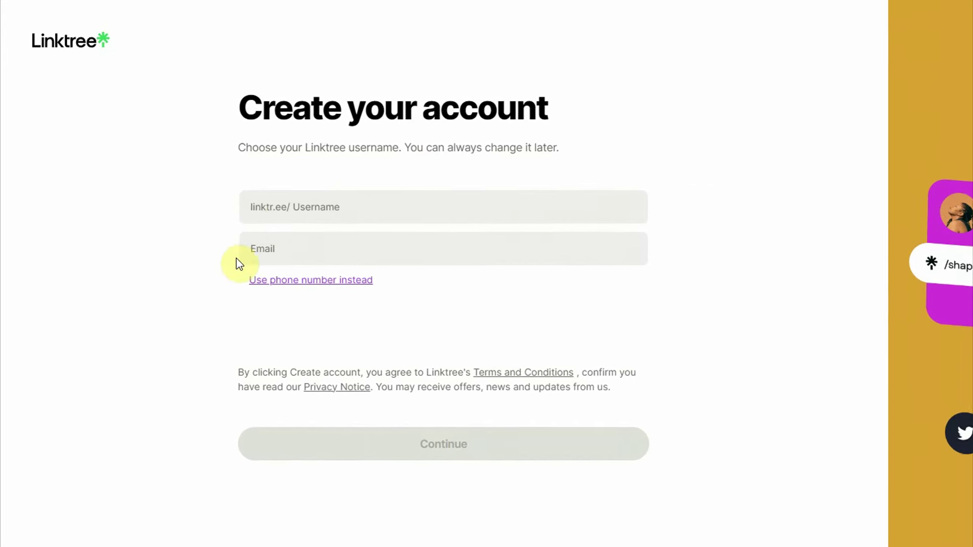
{"action": "left_click", "coordinate": [487, 465]}
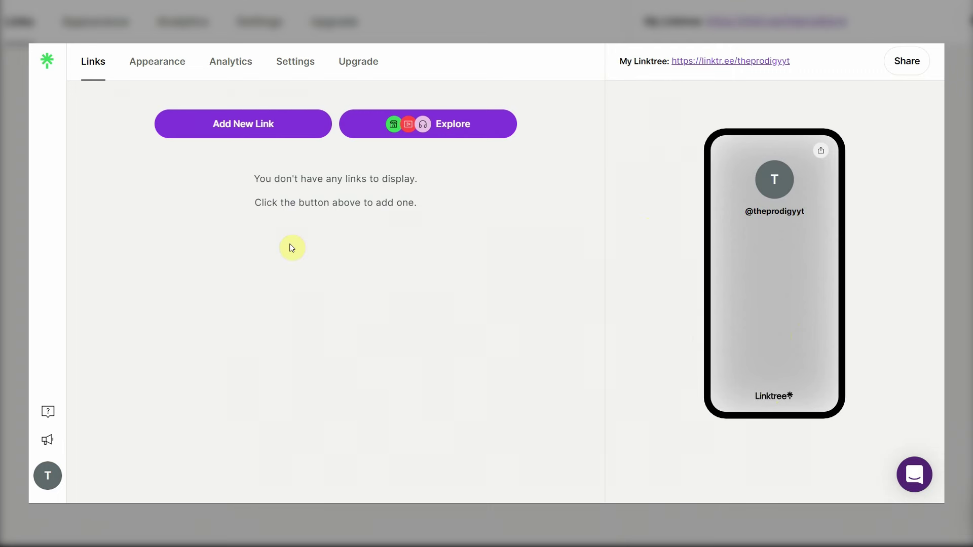
{"action": "left_click", "coordinate": [242, 130]}
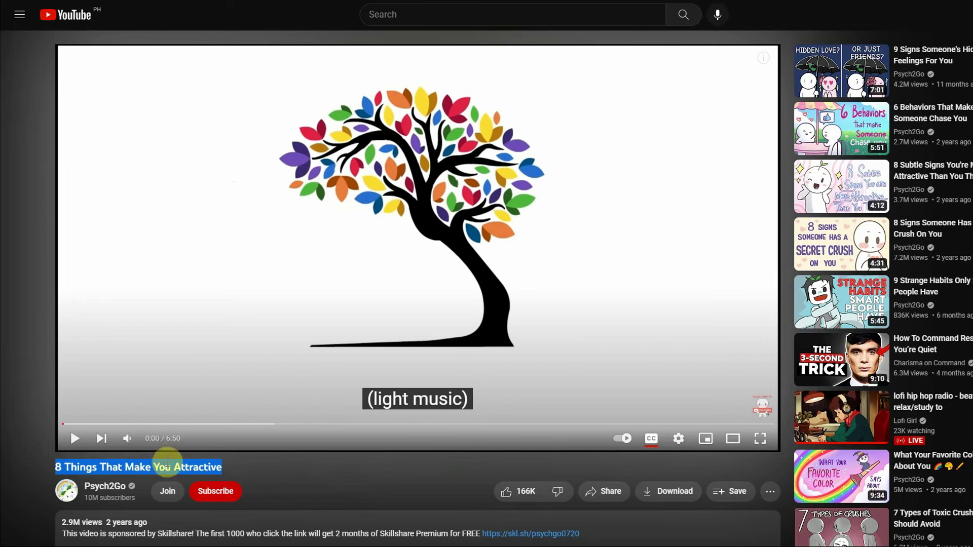
{"action": "right_click", "coordinate": [172, 460]}
{"action": "left_click", "coordinate": [213, 469]}
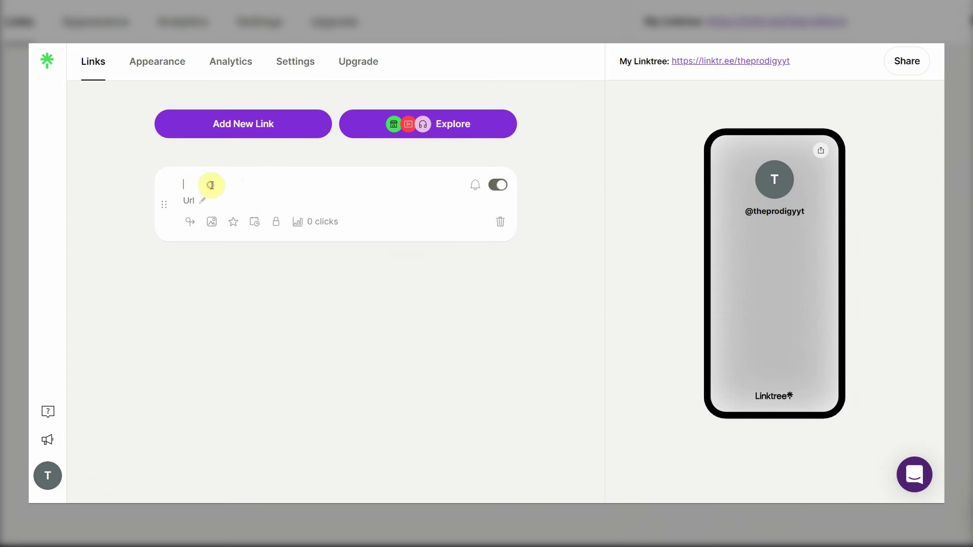
{"action": "key", "text": "ctrl+v"}
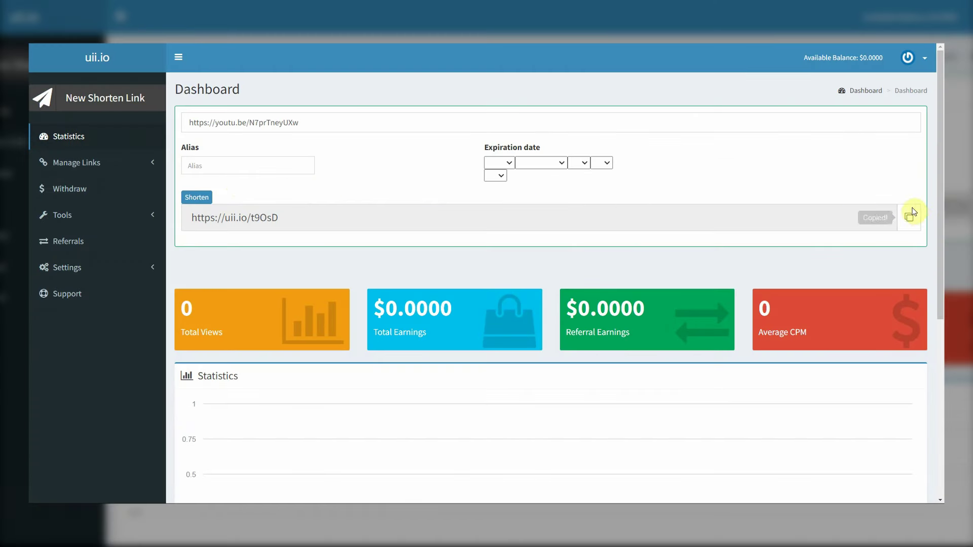
{"action": "left_click", "coordinate": [911, 219]}
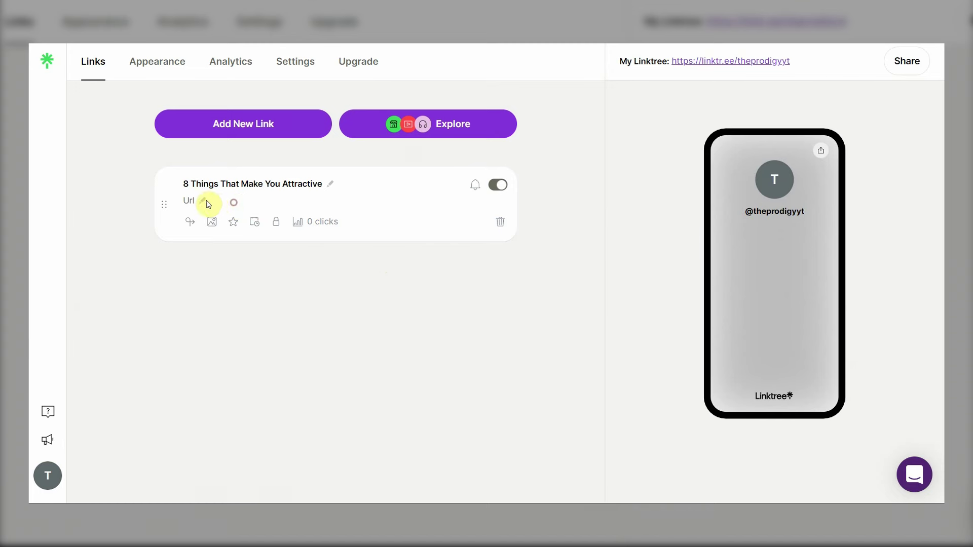
{"action": "key", "text": "ctrl+v"}
{"action": "left_click", "coordinate": [462, 250]}
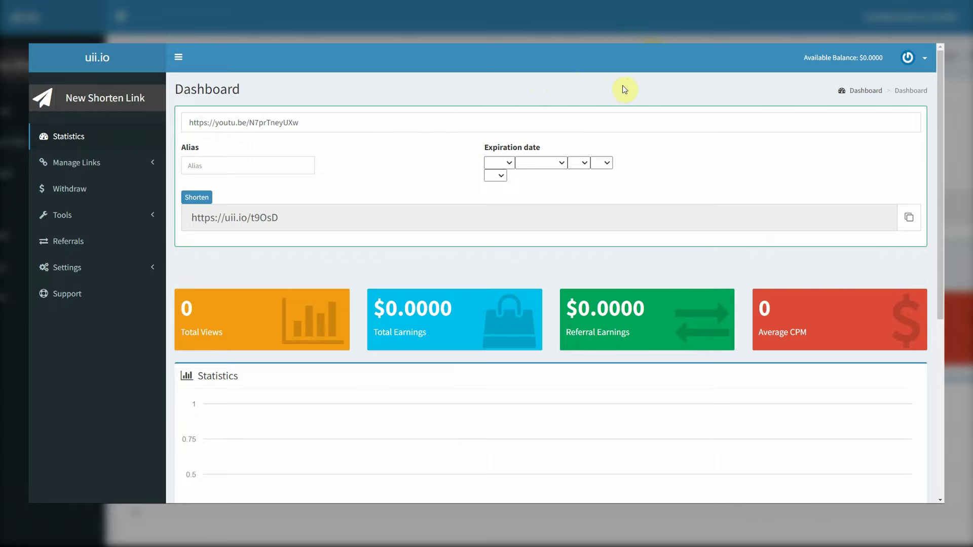
{"action": "middle_click", "coordinate": [795, 96]}
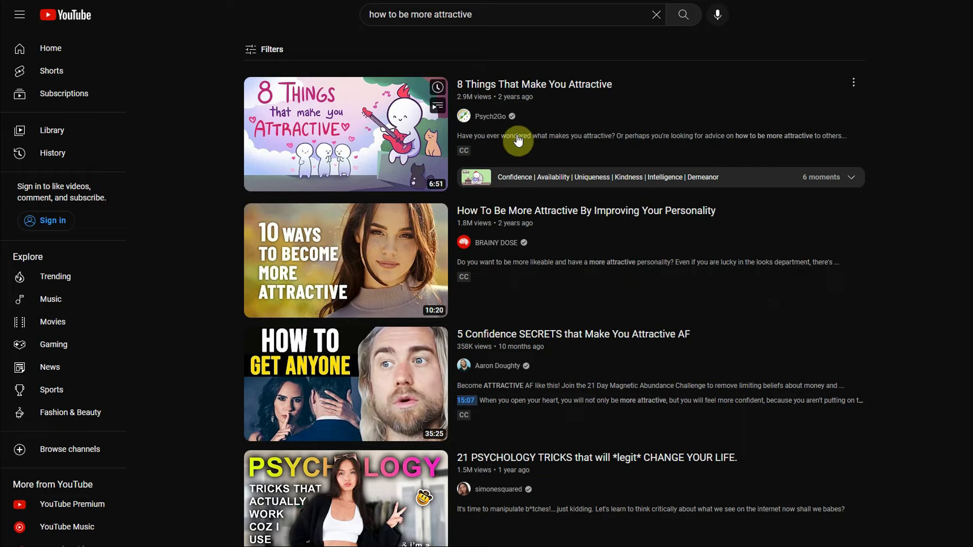
- Open '3 Proven Ways to be More Attractive than 92% of Men' and copy its share link
{"action": "scroll", "coordinate": [418, 144], "scroll_direction": "down", "scroll_amount": 9}
{"action": "scroll", "coordinate": [418, 144], "scroll_direction": "down", "scroll_amount": 6}
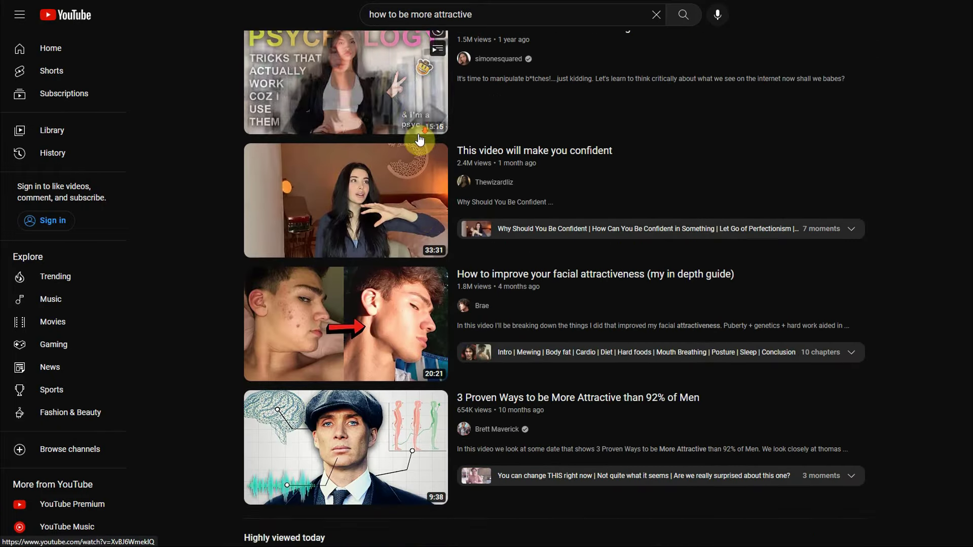
{"action": "scroll", "coordinate": [433, 286], "scroll_direction": "down", "scroll_amount": 2}
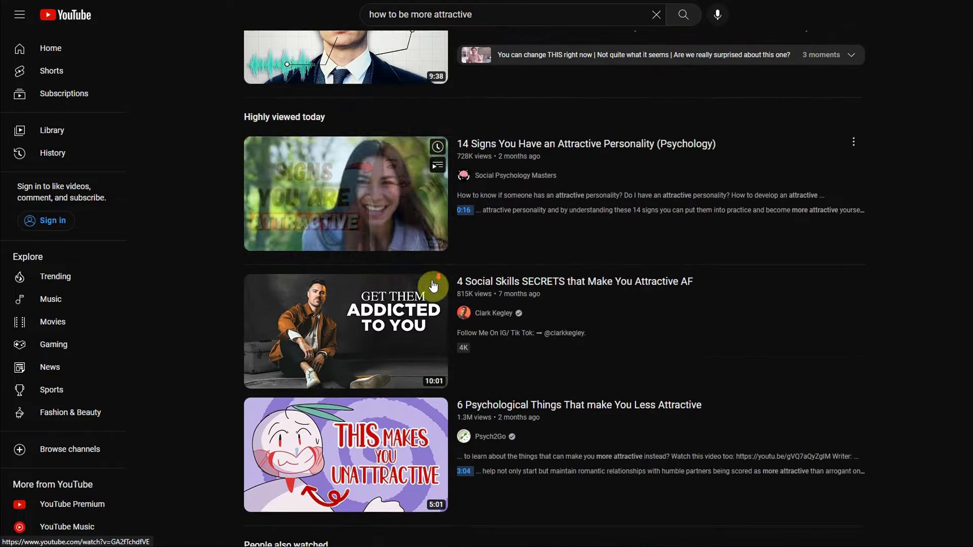
{"action": "scroll", "coordinate": [432, 280], "scroll_direction": "up", "scroll_amount": 3}
{"action": "left_click", "coordinate": [400, 237]}
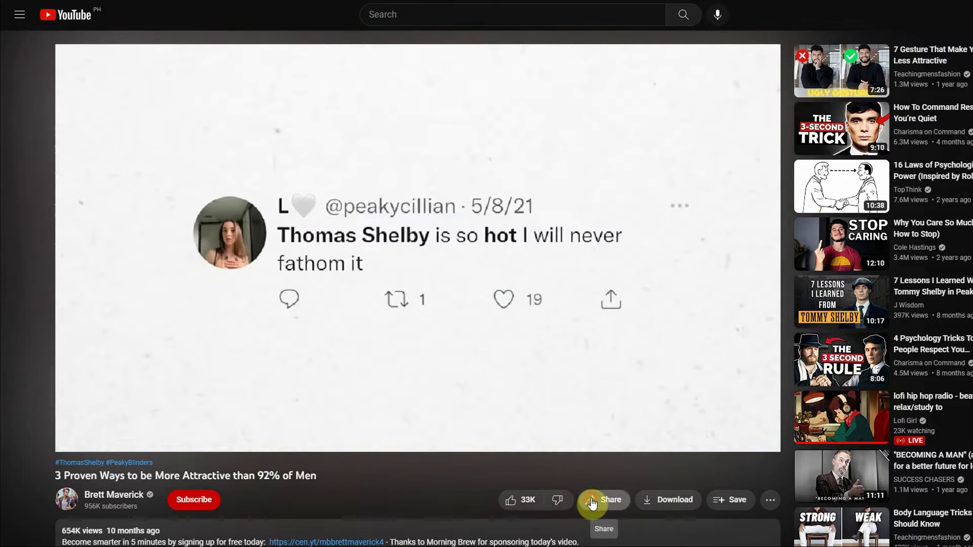
{"action": "left_click", "coordinate": [603, 501]}
{"action": "left_click", "coordinate": [653, 295]}
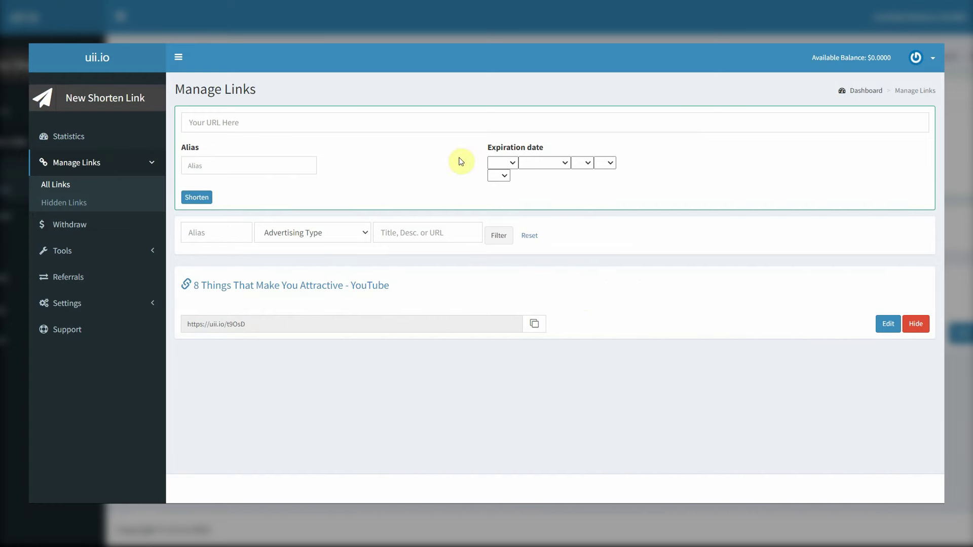
{"action": "left_click", "coordinate": [259, 121]}
{"action": "key", "text": "ctrl+v"}
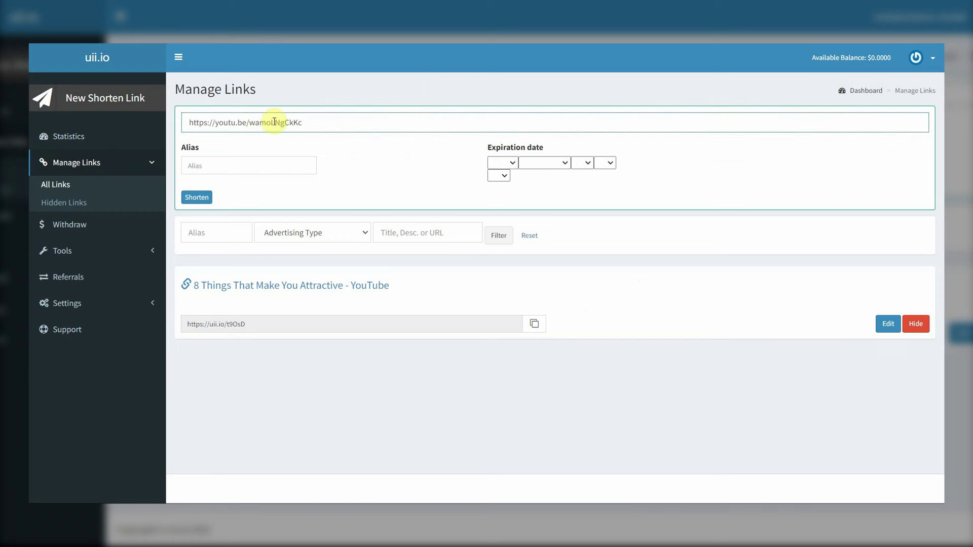
{"action": "left_click", "coordinate": [196, 198]}
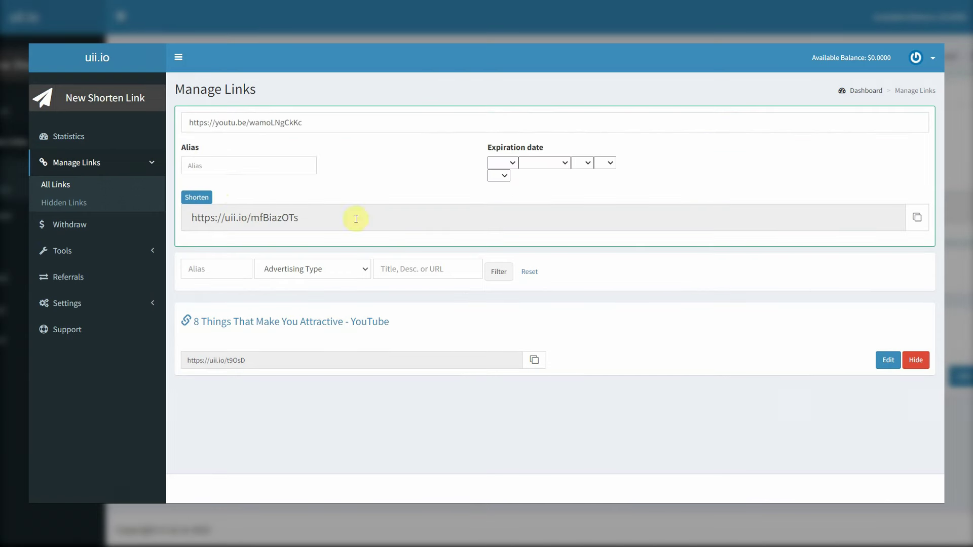
{"action": "left_click", "coordinate": [923, 224]}
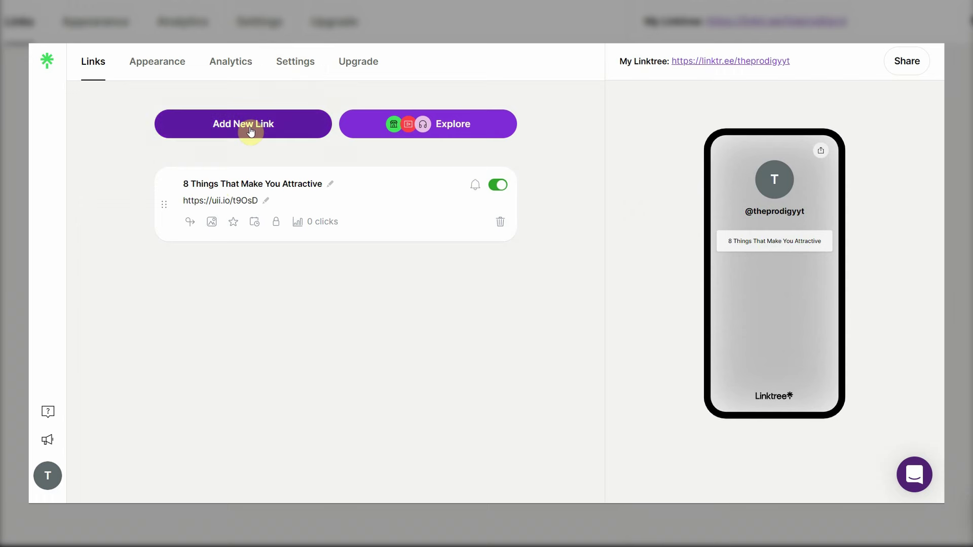
- Add another video link with its title and short URL, then copy the Linktree page address
{"action": "left_click", "coordinate": [250, 130]}
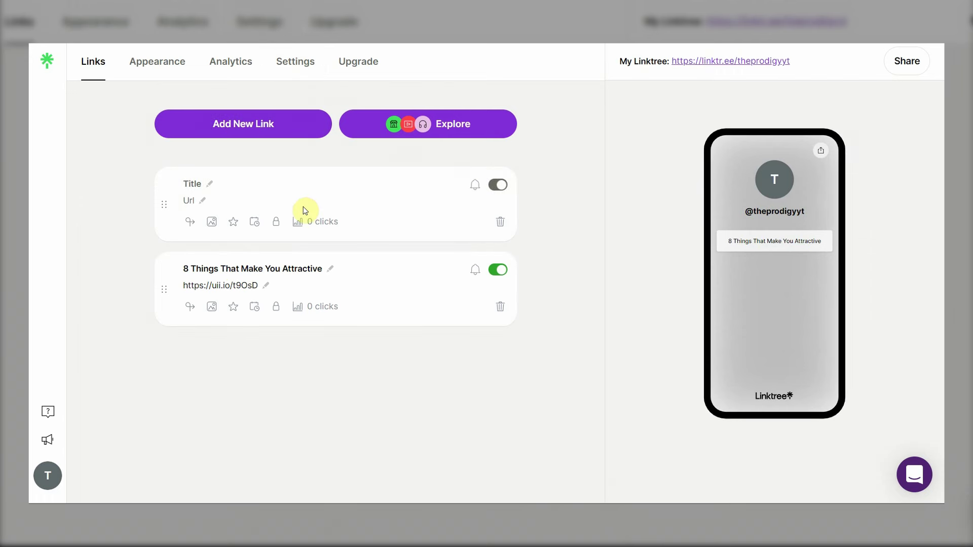
{"action": "left_click", "coordinate": [210, 184]}
{"action": "key", "text": "ctrl+v"}
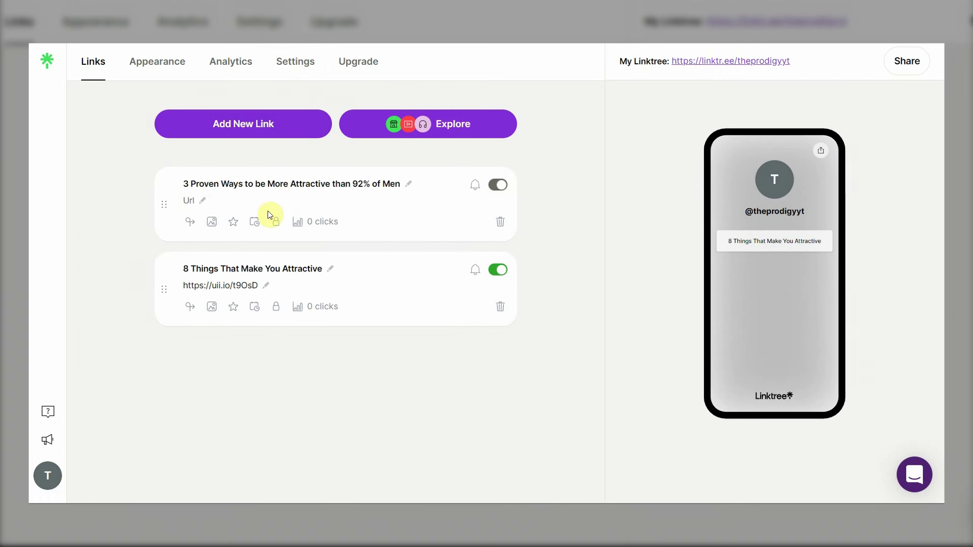
{"action": "key", "text": "ctrl+v"}
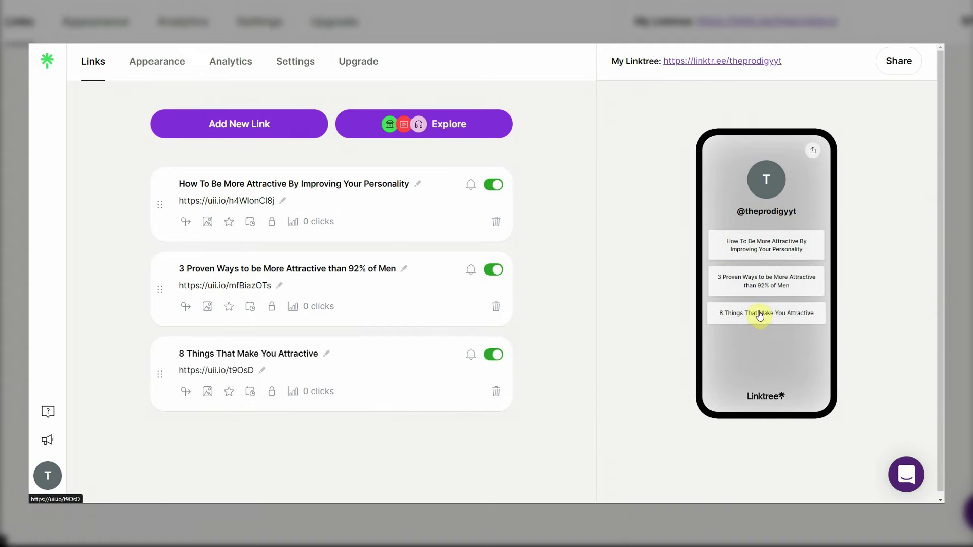
{"action": "left_click", "coordinate": [899, 61]}
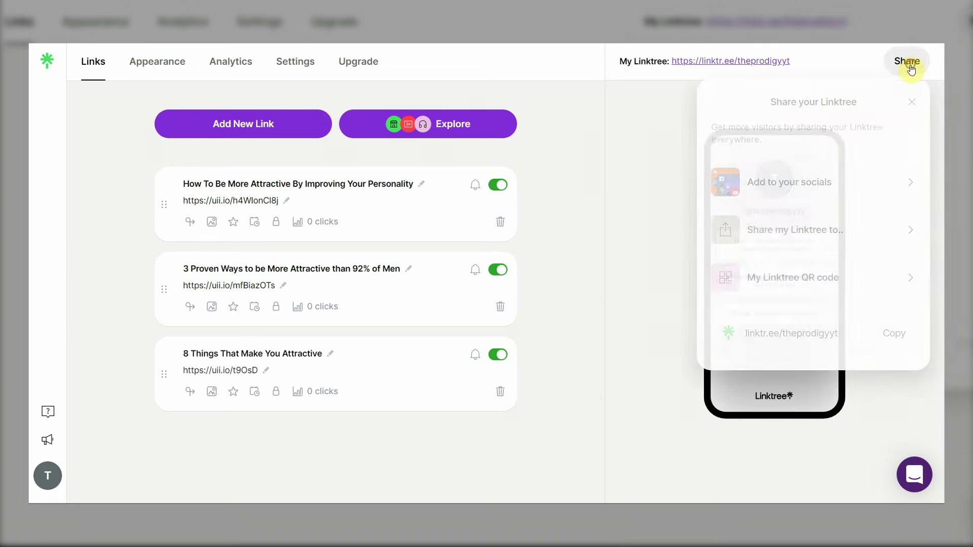
{"action": "left_click", "coordinate": [897, 334]}
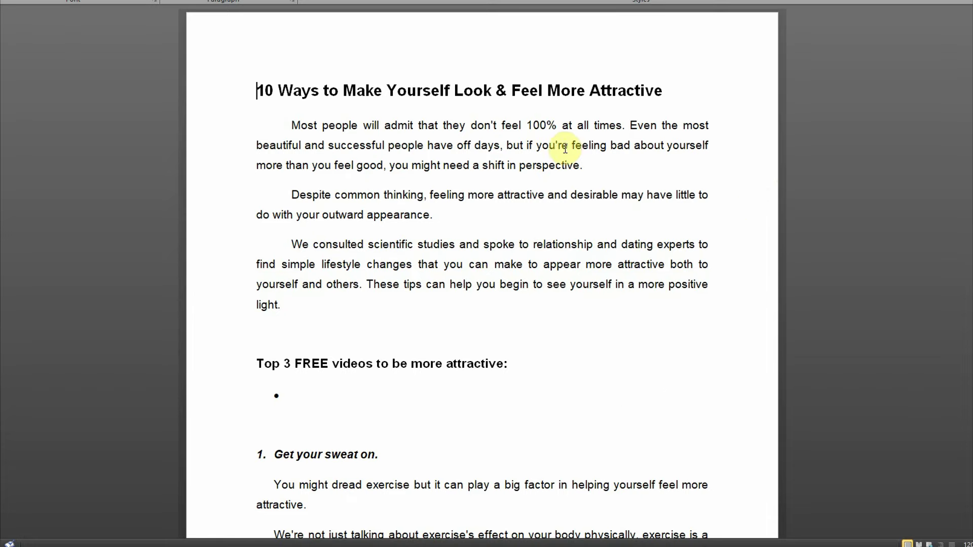
- Scroll the Word article back up to its title and the empty Top 3 FREE videos bullet
{"action": "scroll", "coordinate": [659, 152], "scroll_direction": "down", "scroll_amount": 3}
{"action": "scroll", "coordinate": [665, 155], "scroll_direction": "down", "scroll_amount": 1}
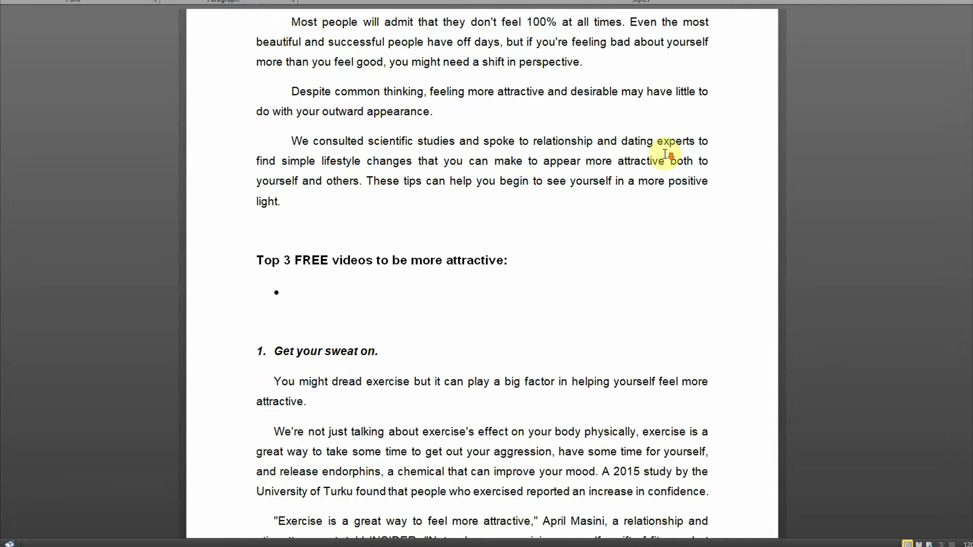
{"action": "scroll", "coordinate": [680, 223], "scroll_direction": "down", "scroll_amount": 2}
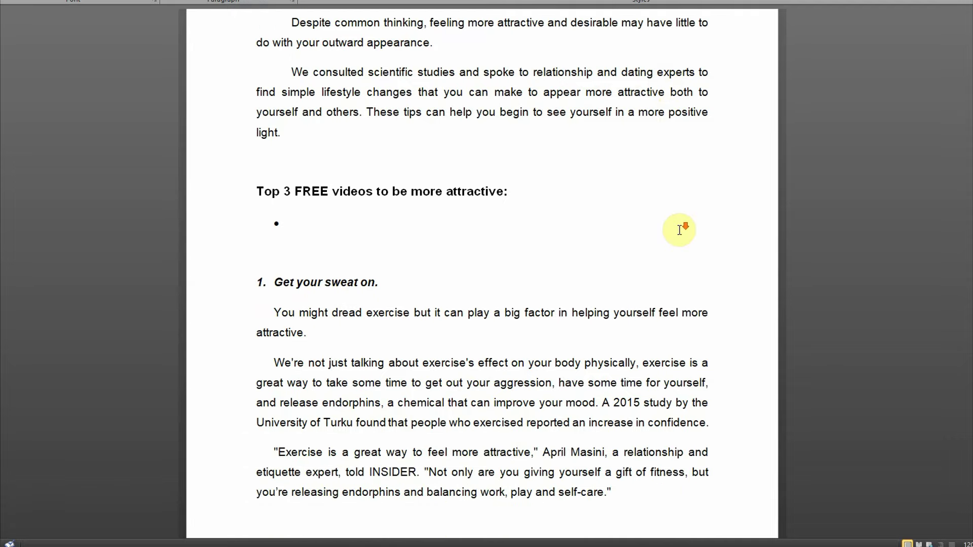
{"action": "scroll", "coordinate": [678, 231], "scroll_direction": "down", "scroll_amount": 1}
{"action": "scroll", "coordinate": [679, 230], "scroll_direction": "up", "scroll_amount": 5}
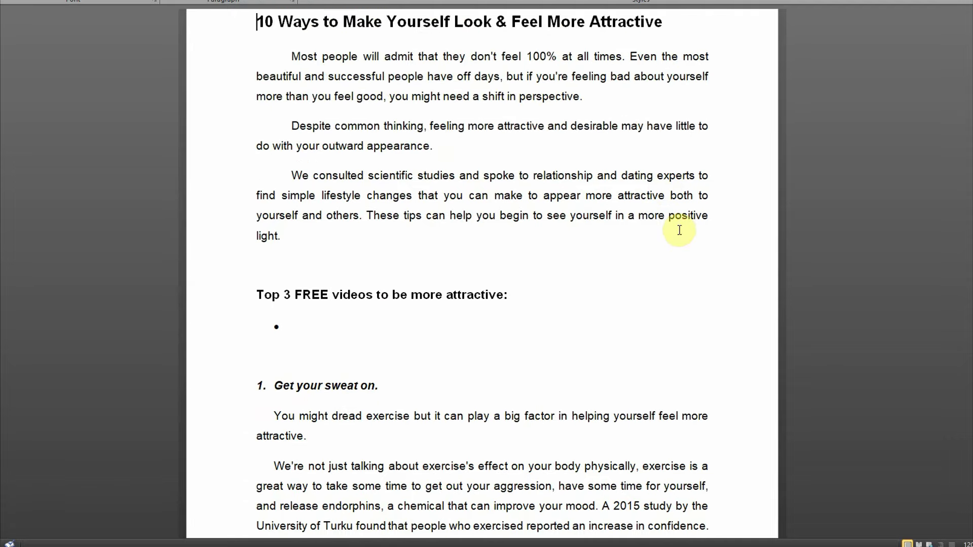
{"action": "scroll", "coordinate": [679, 230], "scroll_direction": "up", "scroll_amount": 1}
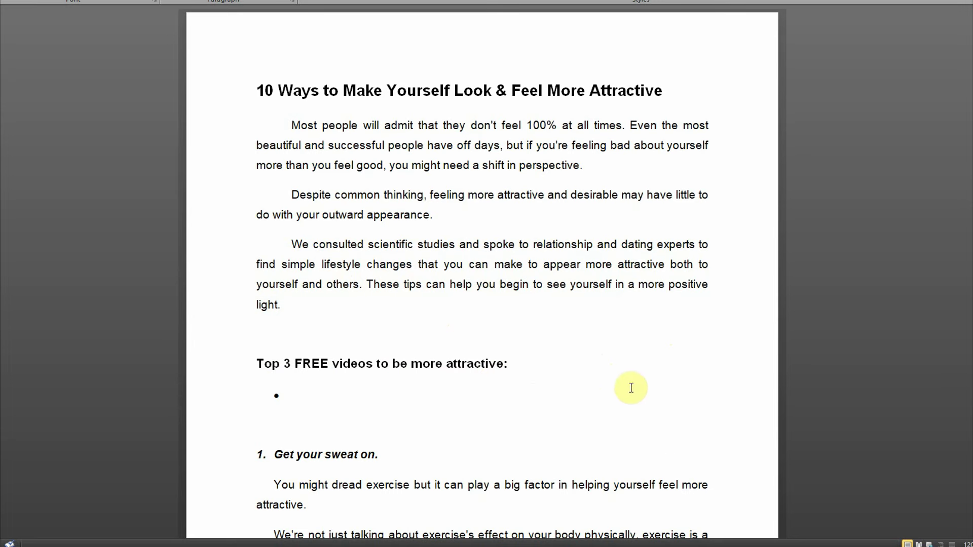
{"action": "left_click", "coordinate": [301, 396]}
{"action": "key", "text": "ctrl+v"}
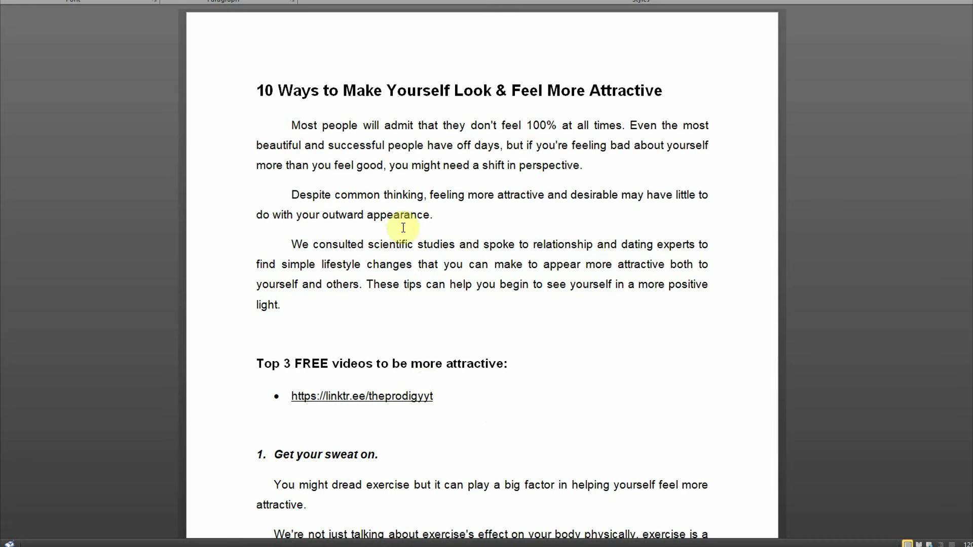
{"action": "scroll", "coordinate": [463, 284], "scroll_direction": "down", "scroll_amount": 2}
{"action": "scroll", "coordinate": [465, 262], "scroll_direction": "down", "scroll_amount": 1}
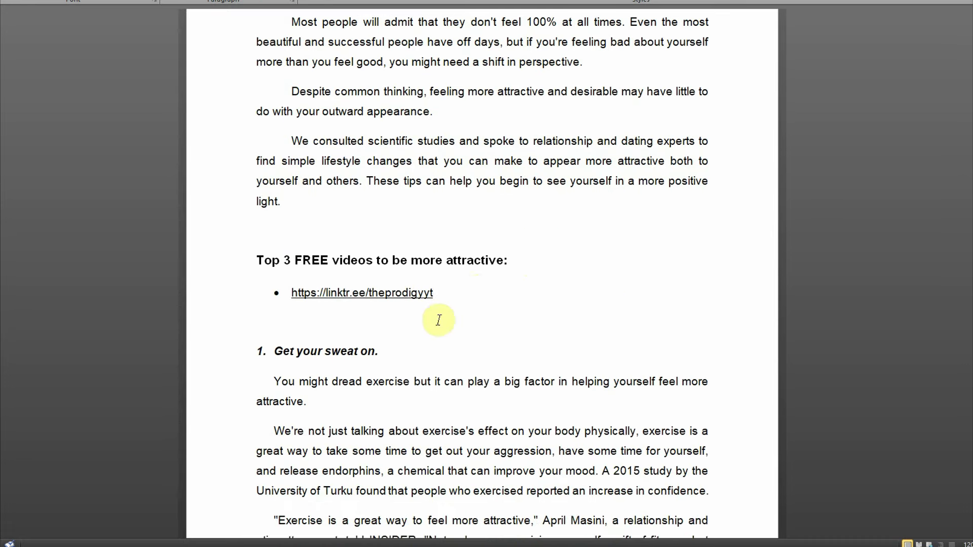
{"action": "left_click", "coordinate": [432, 292]}
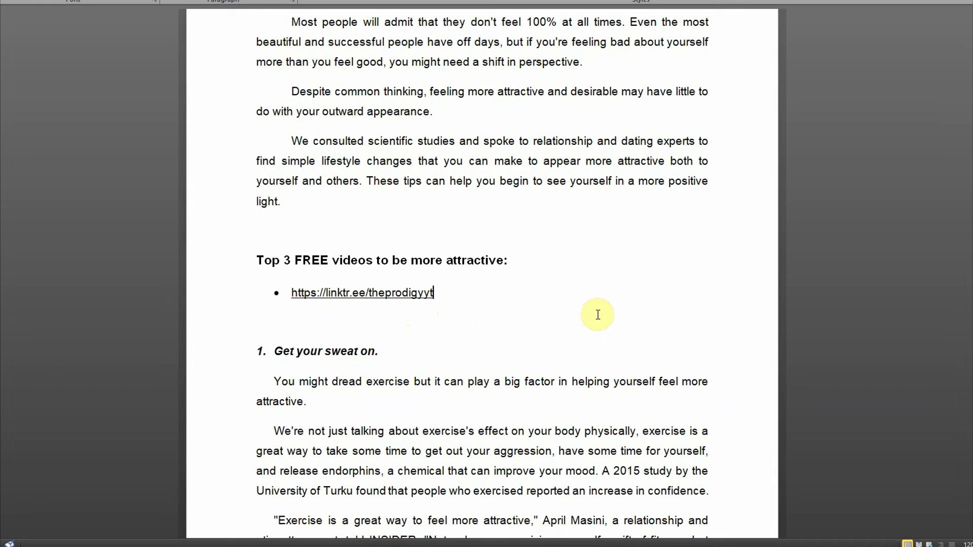
{"action": "scroll", "coordinate": [560, 213], "scroll_direction": "down", "scroll_amount": 1}
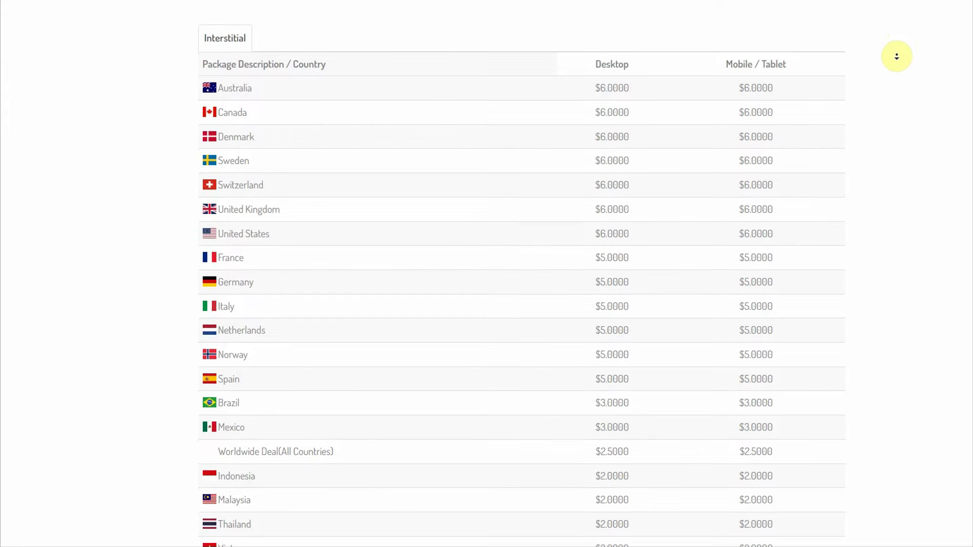
- Scroll uii.io's Interstitial payout table from $6.0000 for Australia down to $1.0000 for India
{"action": "scroll", "coordinate": [901, 61], "scroll_direction": "down", "scroll_amount": 1}
{"action": "scroll", "coordinate": [900, 62], "scroll_direction": "down", "scroll_amount": 3}
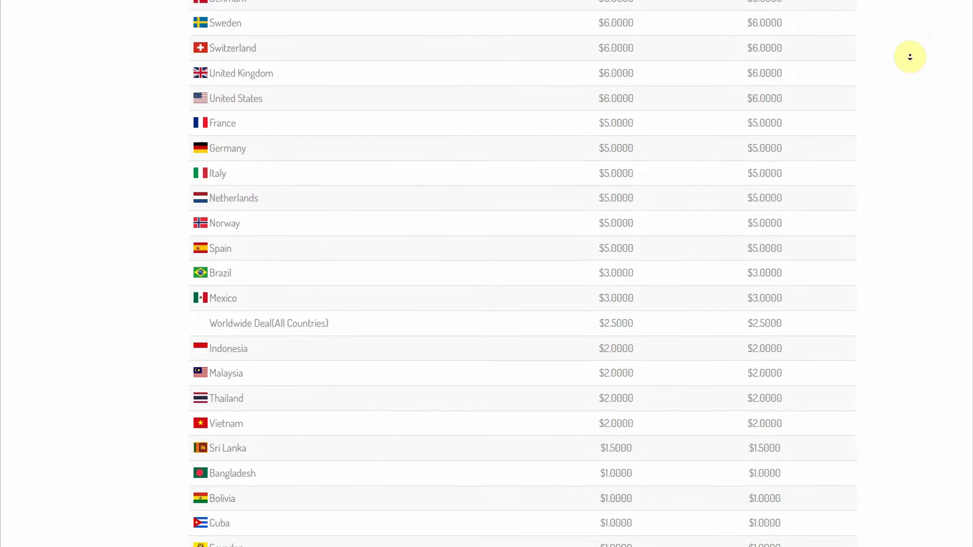
{"action": "scroll", "coordinate": [913, 54], "scroll_direction": "down", "scroll_amount": 3}
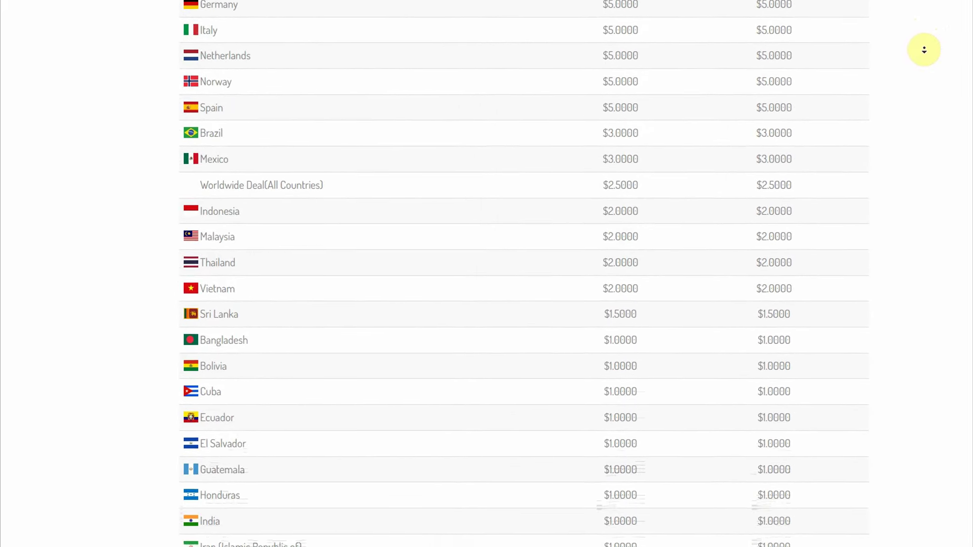
{"action": "scroll", "coordinate": [928, 48], "scroll_direction": "down", "scroll_amount": 3}
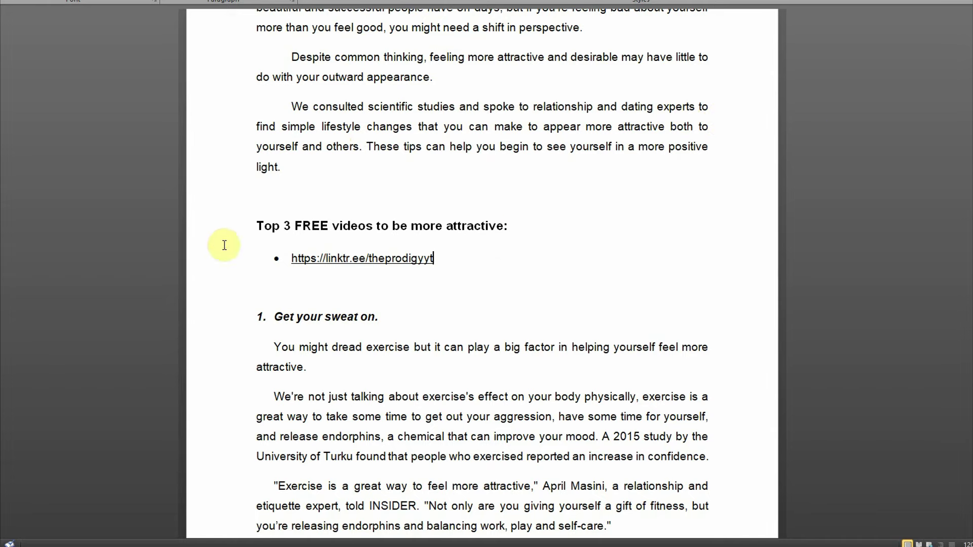
- Check the Linktree link in the Word article, then switch to SlideShare's home page
{"action": "scroll", "coordinate": [450, 343], "scroll_direction": "down", "scroll_amount": 5}
{"action": "scroll", "coordinate": [488, 277], "scroll_direction": "down", "scroll_amount": 7}
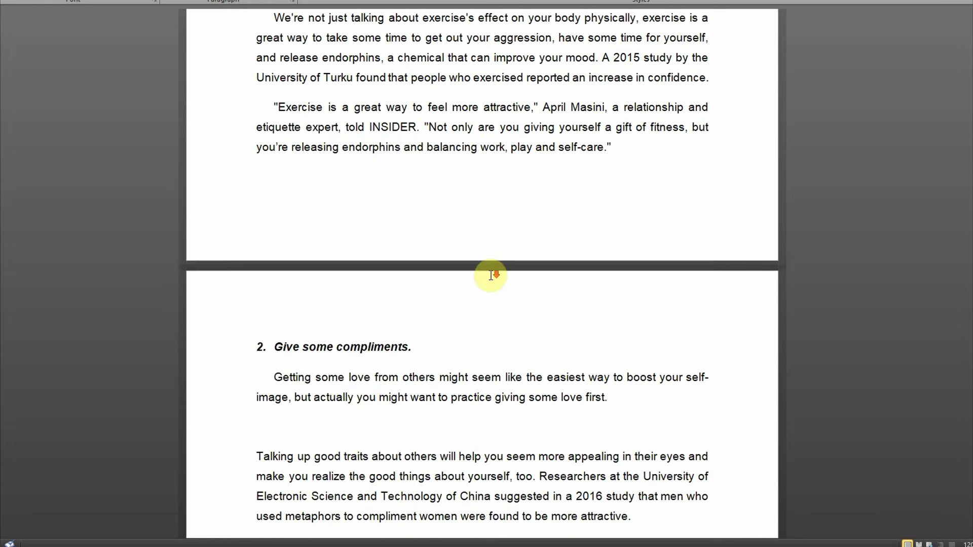
{"action": "scroll", "coordinate": [498, 290], "scroll_direction": "down", "scroll_amount": 1}
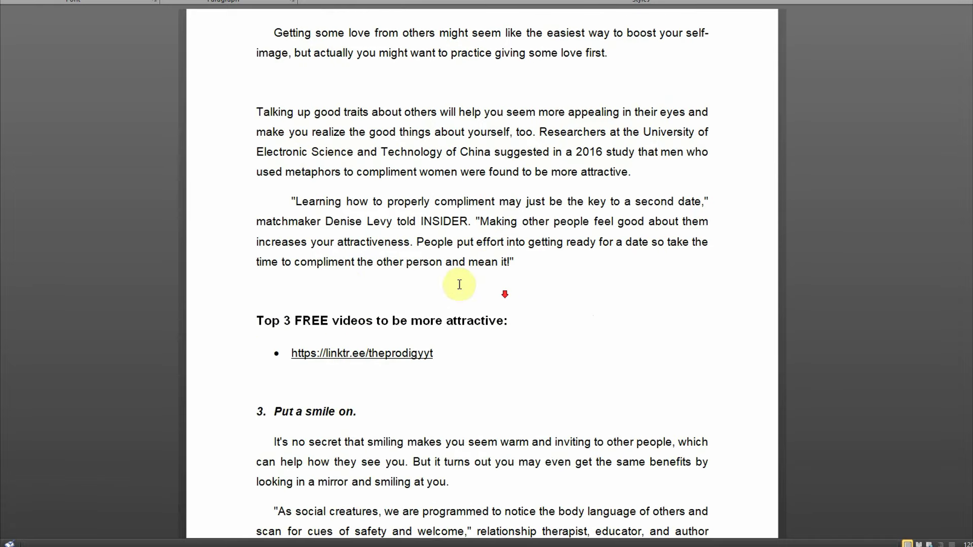
{"action": "scroll", "coordinate": [584, 341], "scroll_direction": "down", "scroll_amount": 2}
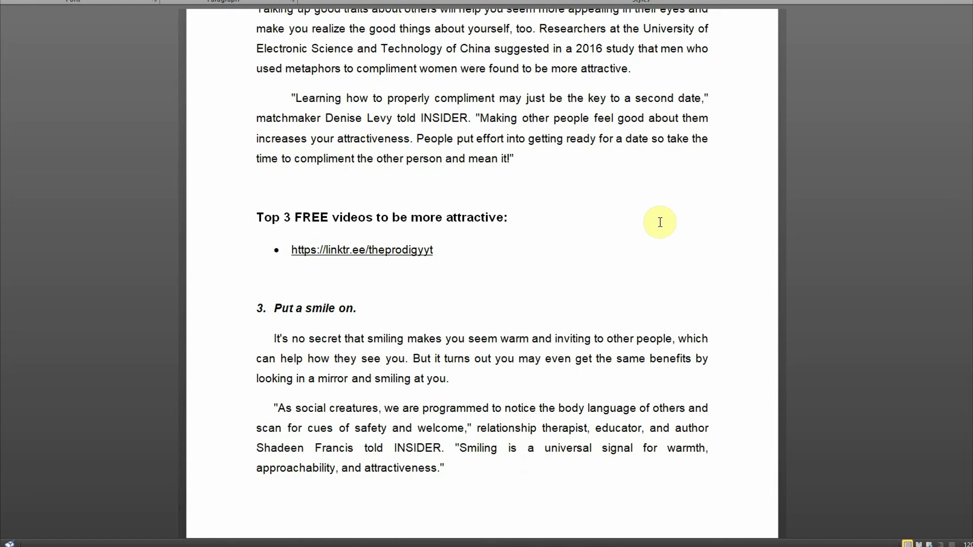
{"action": "key", "text": "alt+Tab"}
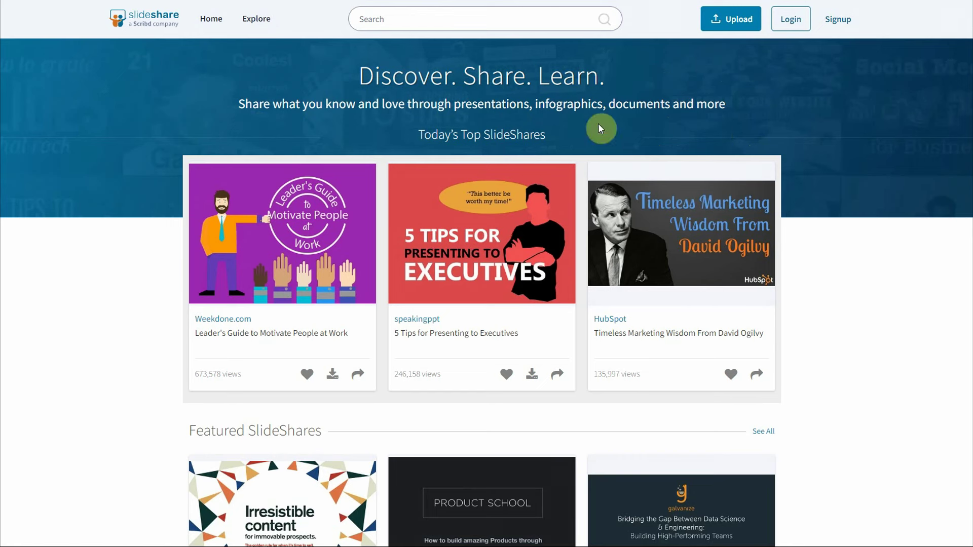
{"action": "scroll", "coordinate": [833, 149], "scroll_direction": "down", "scroll_amount": 7}
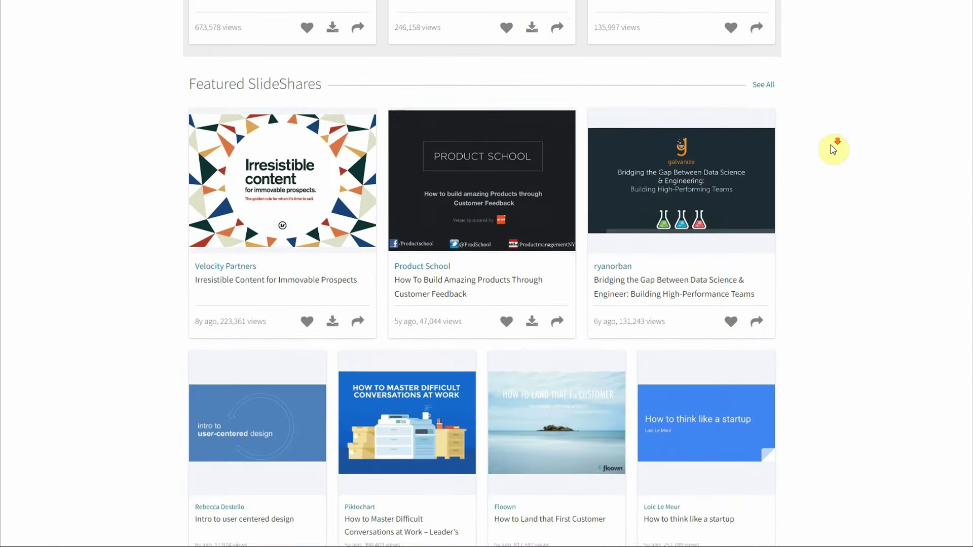
{"action": "scroll", "coordinate": [834, 148], "scroll_direction": "down", "scroll_amount": 4}
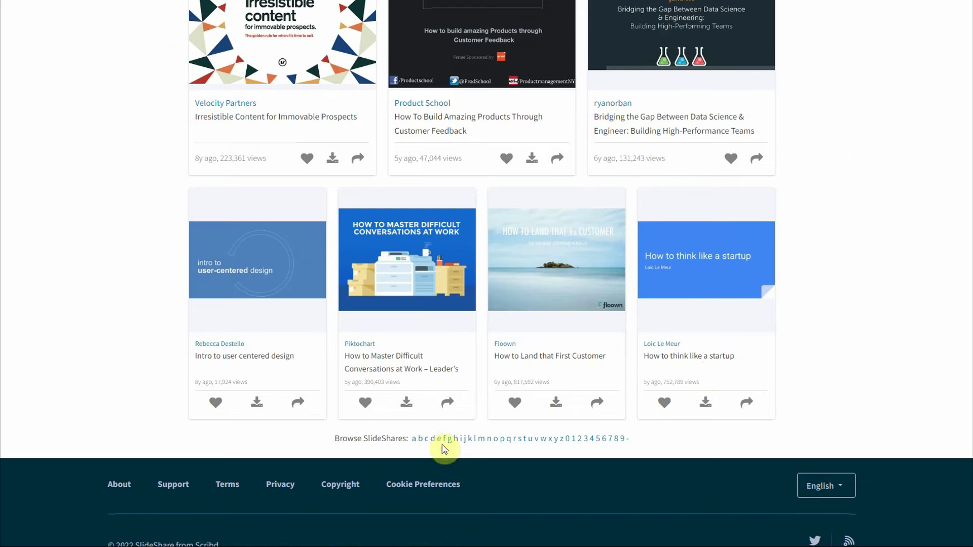
{"action": "scroll", "coordinate": [787, 420], "scroll_direction": "up", "scroll_amount": 10}
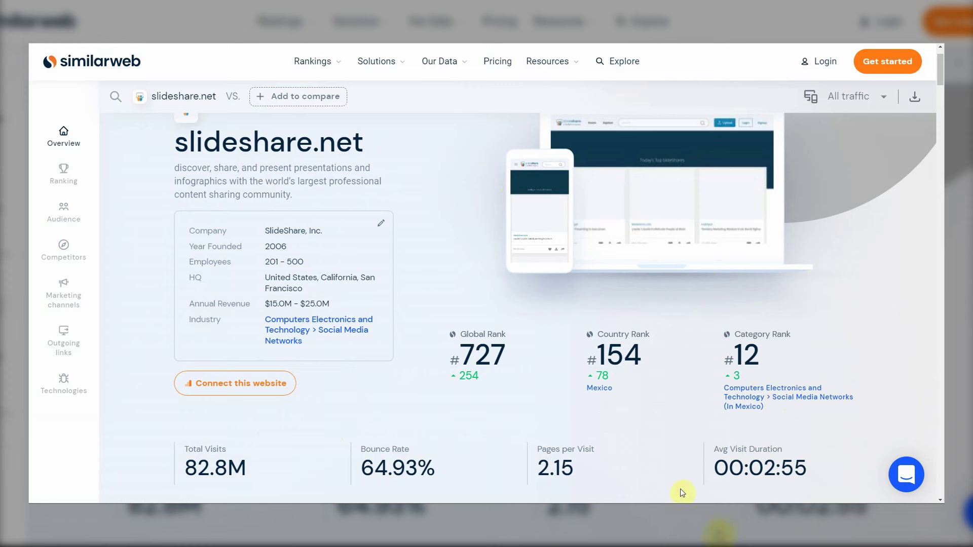
- Scroll slideshare.net's SimilarWeb report to Traffic and Engagement, showing 82.8M visits and 64.93% bounce rate
{"action": "scroll", "coordinate": [680, 420], "scroll_direction": "down", "scroll_amount": 5}
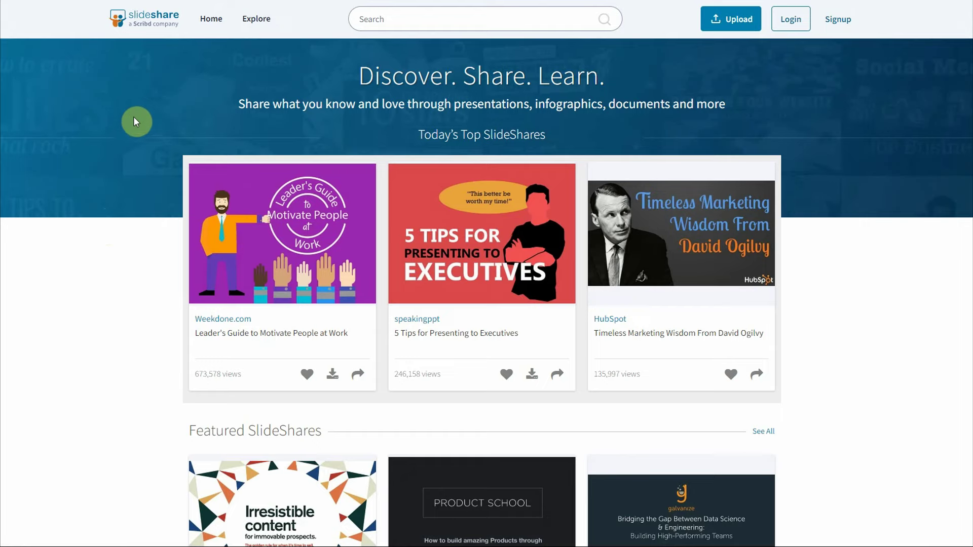
- Search SlideShare for 'attractive', submit the sign-up form, and open the document upload page
{"action": "left_click", "coordinate": [361, 25]}
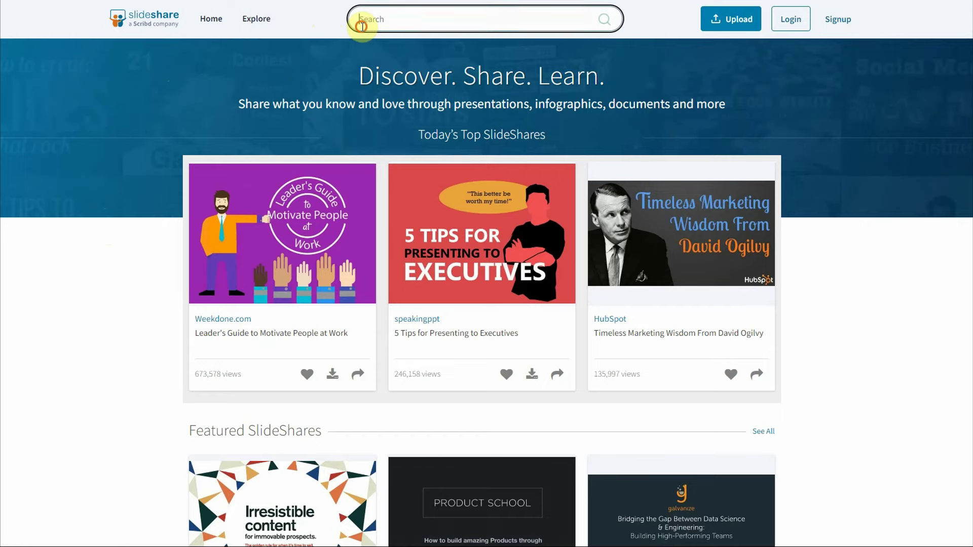
{"action": "left_click", "coordinate": [603, 20]}
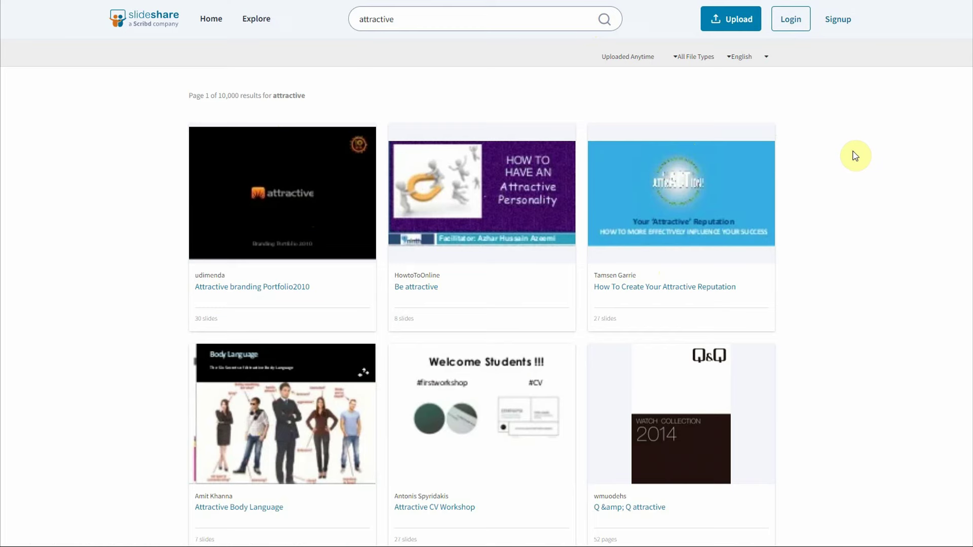
{"action": "left_click", "coordinate": [839, 22]}
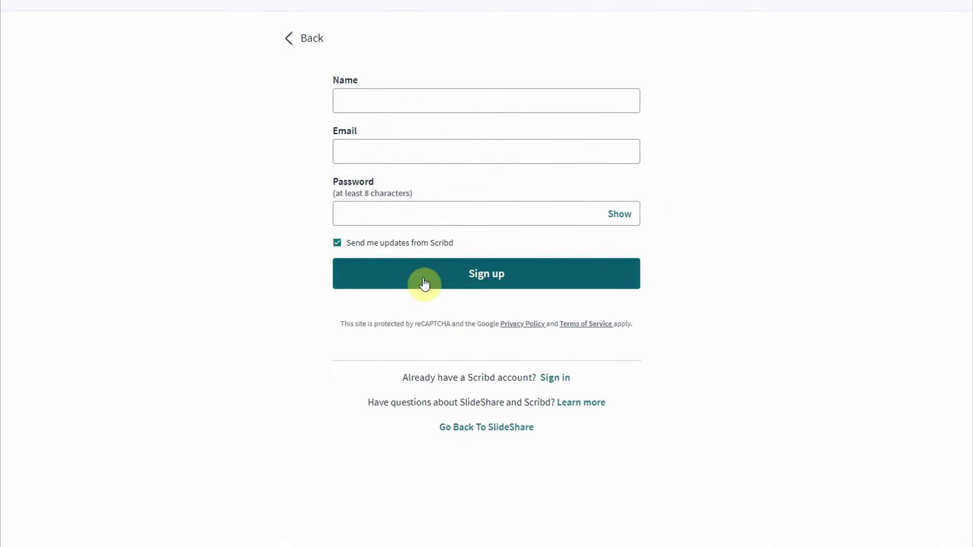
{"action": "left_click", "coordinate": [425, 284]}
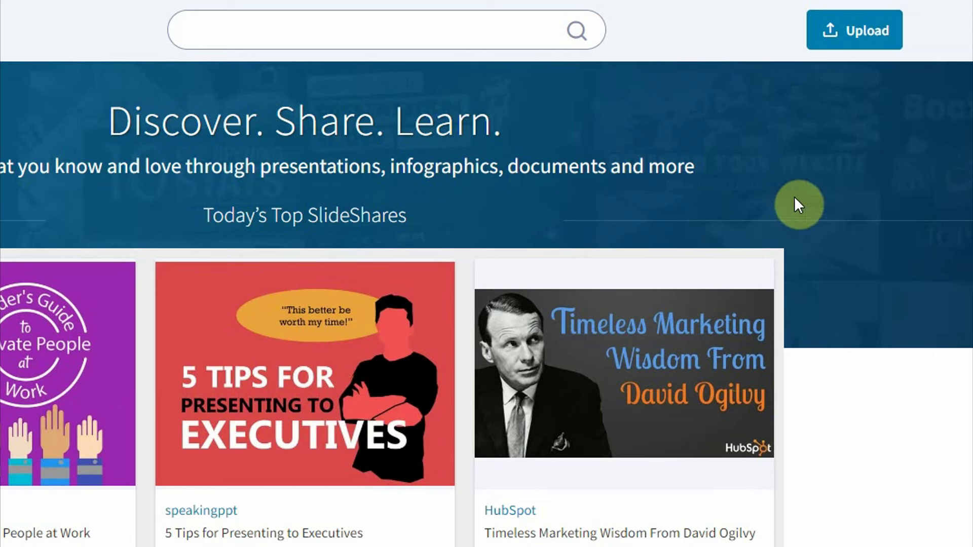
{"action": "left_click", "coordinate": [850, 40]}
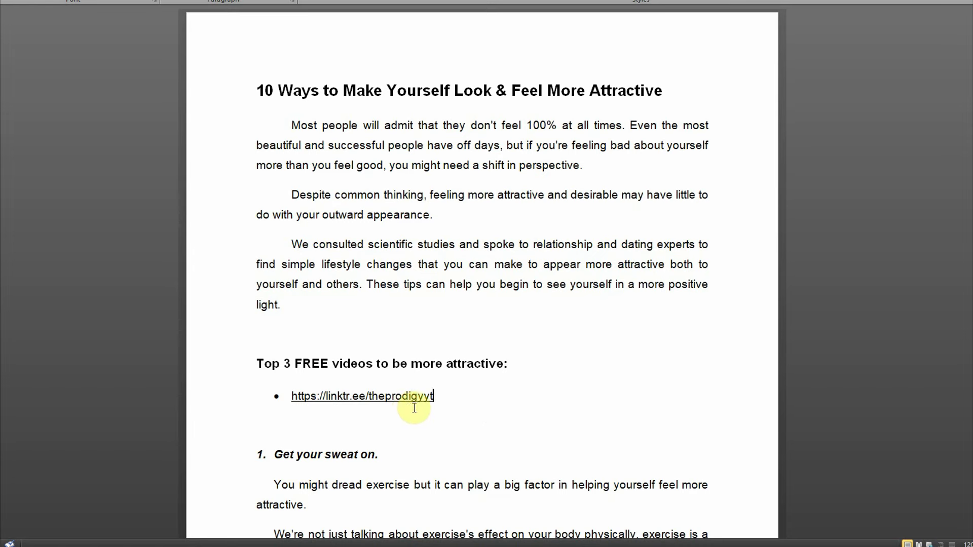
- Scroll the Word article to review the Linktree link under Top 3 FREE videos
{"action": "scroll", "coordinate": [527, 349], "scroll_direction": "down", "scroll_amount": 3}
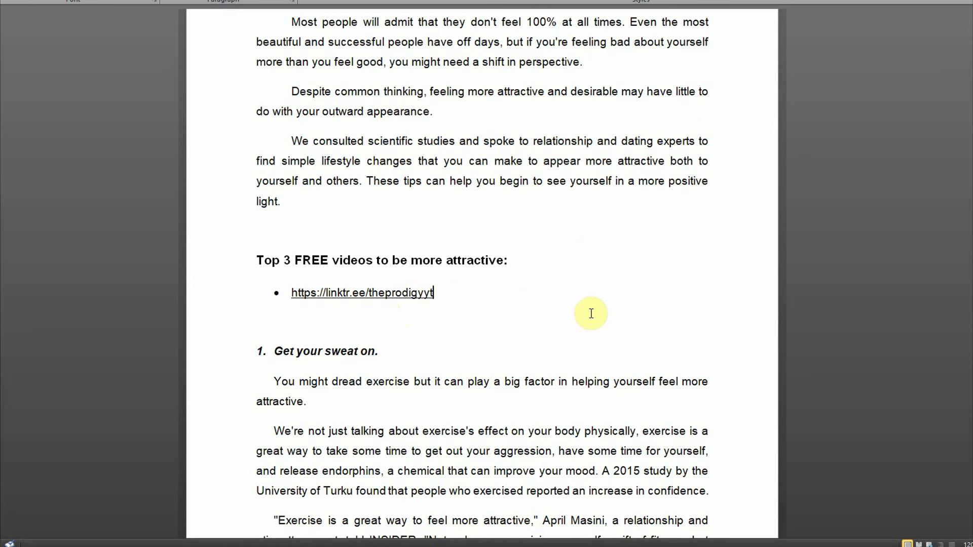
{"action": "scroll", "coordinate": [561, 208], "scroll_direction": "down", "scroll_amount": 1}
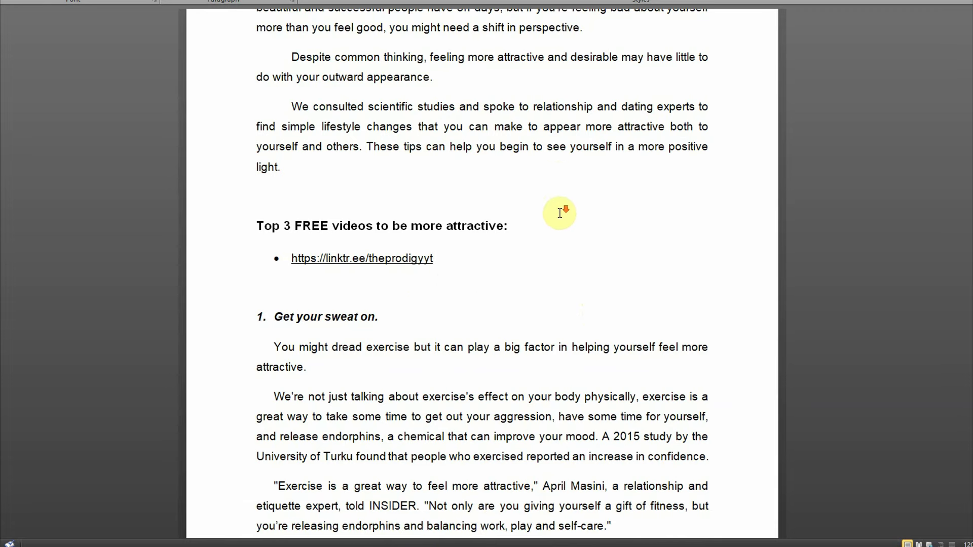